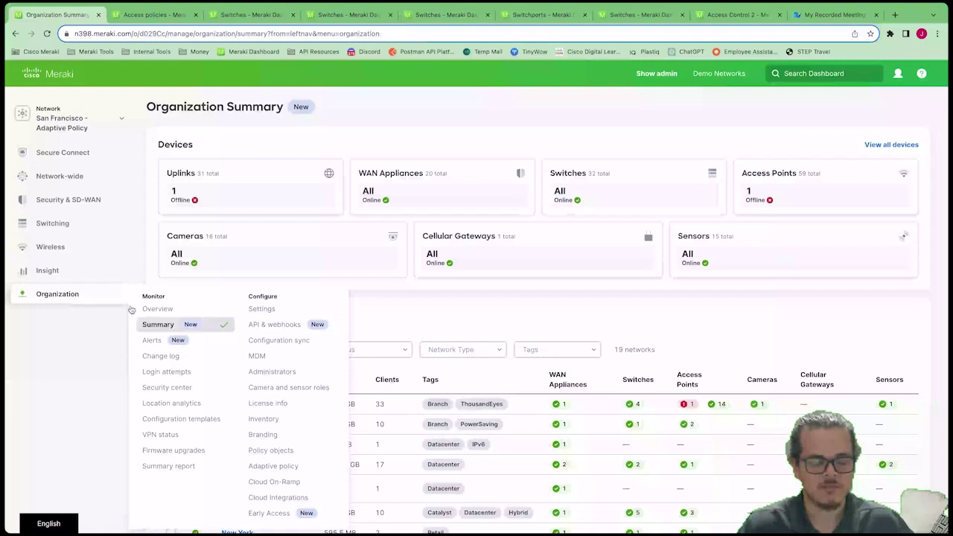
Open the organization's adaptive policy network list and select the San Francisco - Adaptive Policy network
left_click(267, 467)
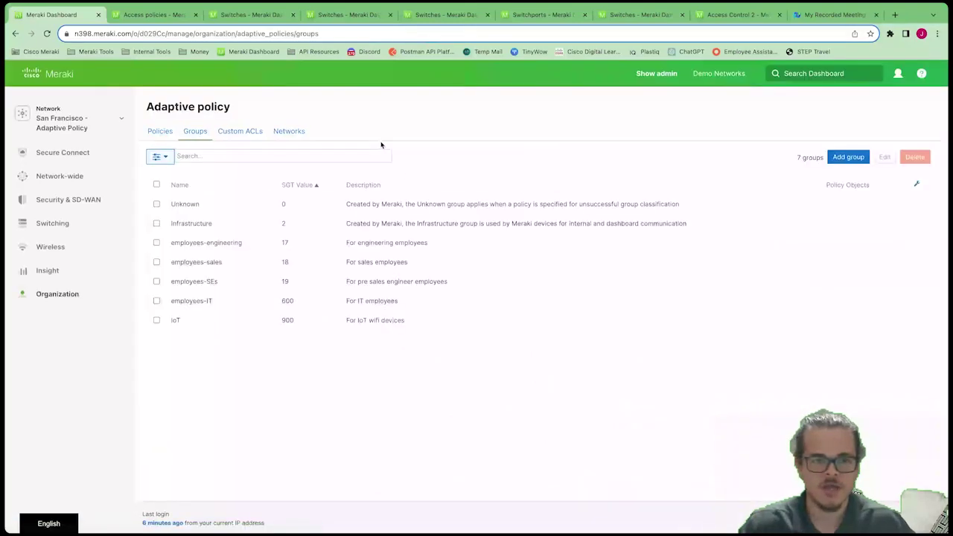
left_click(294, 131)
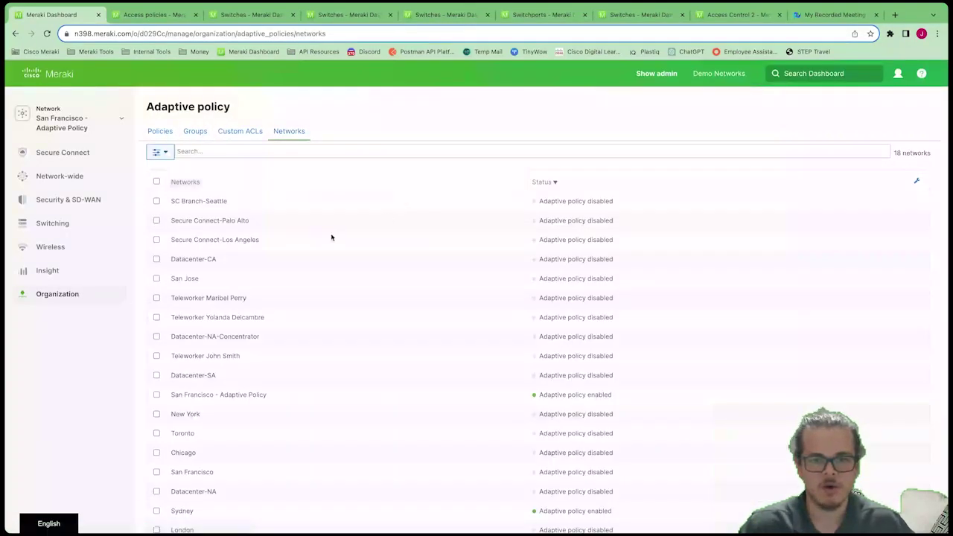
scroll(342, 275, "down", 2)
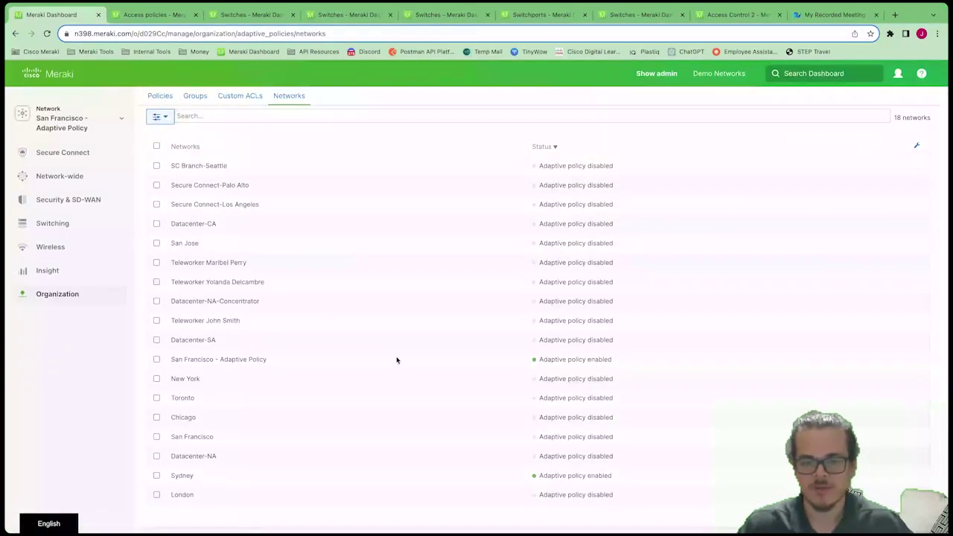
left_click(156, 359)
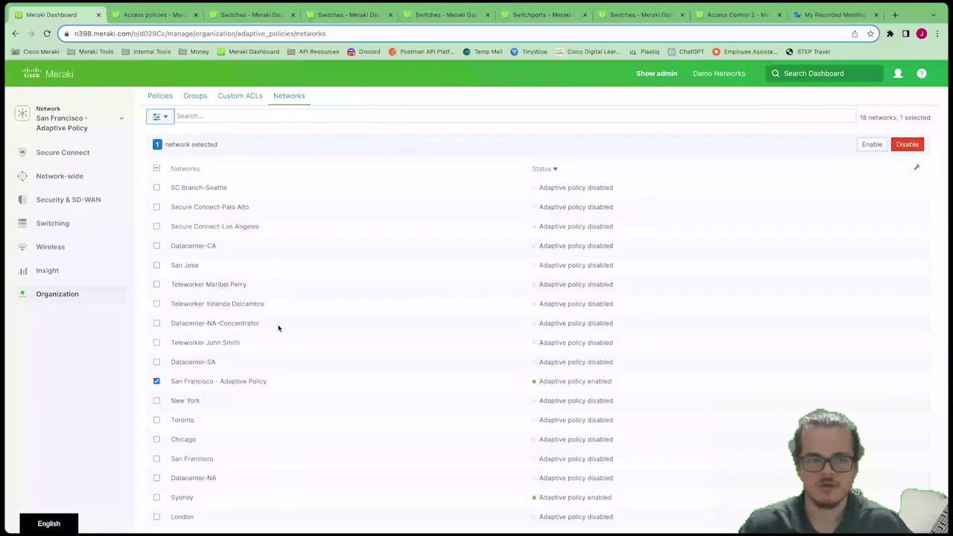
scroll(253, 317, "up", 2)
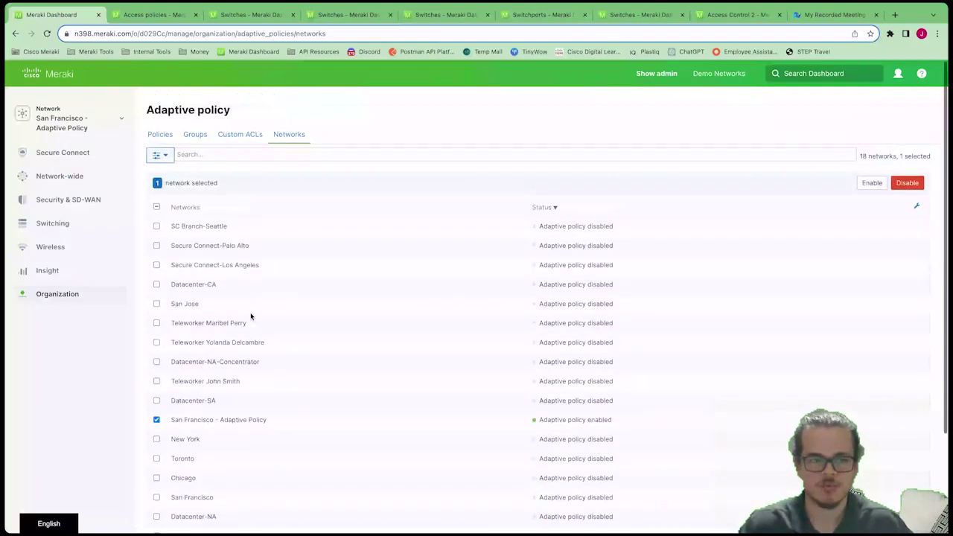
Review the adaptive policy groups and the blank form for adding a group, leaving the form unsaved
left_click(195, 133)
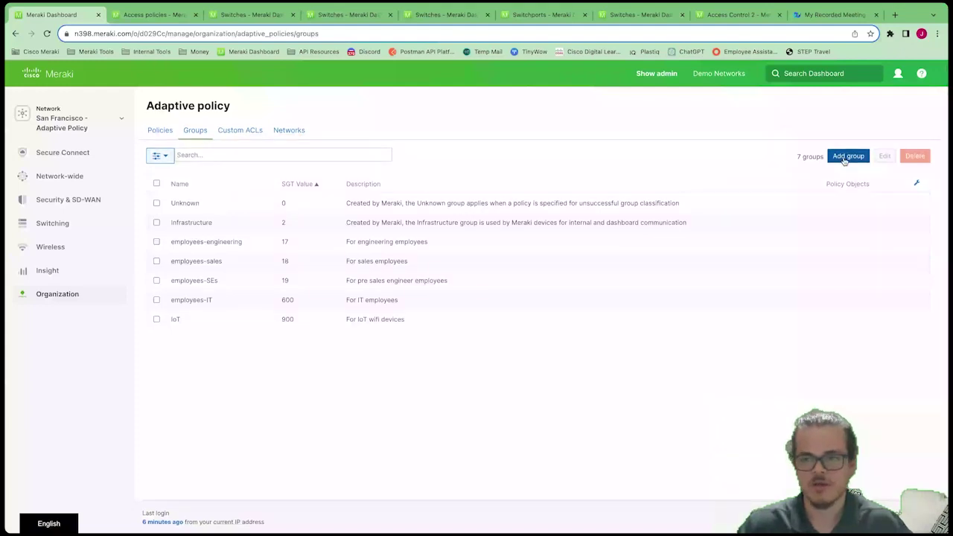
left_click(844, 158)
left_click(358, 126)
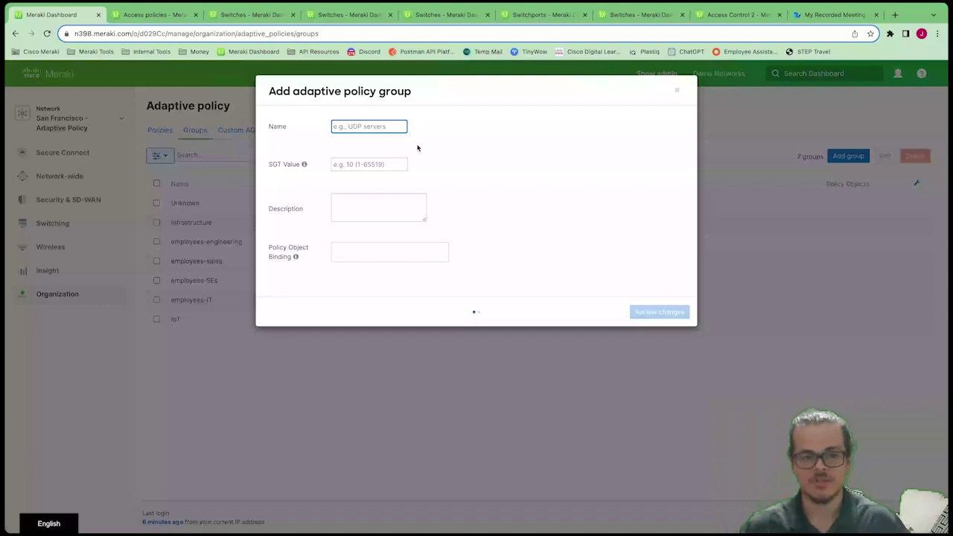
left_click(675, 91)
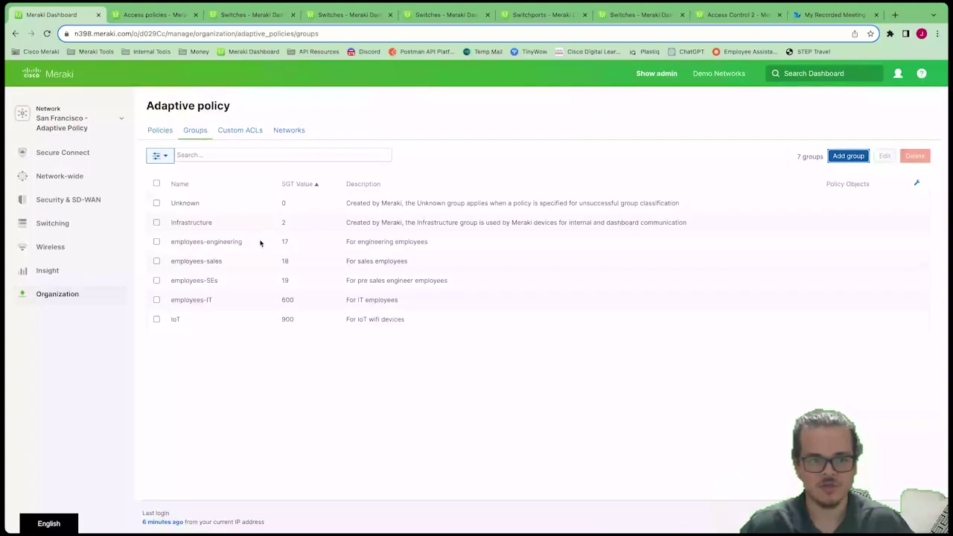
Draft a custom adaptive policy ACL with a Deny rule for the ICMP protocol and discard it unsaved
left_click(242, 131)
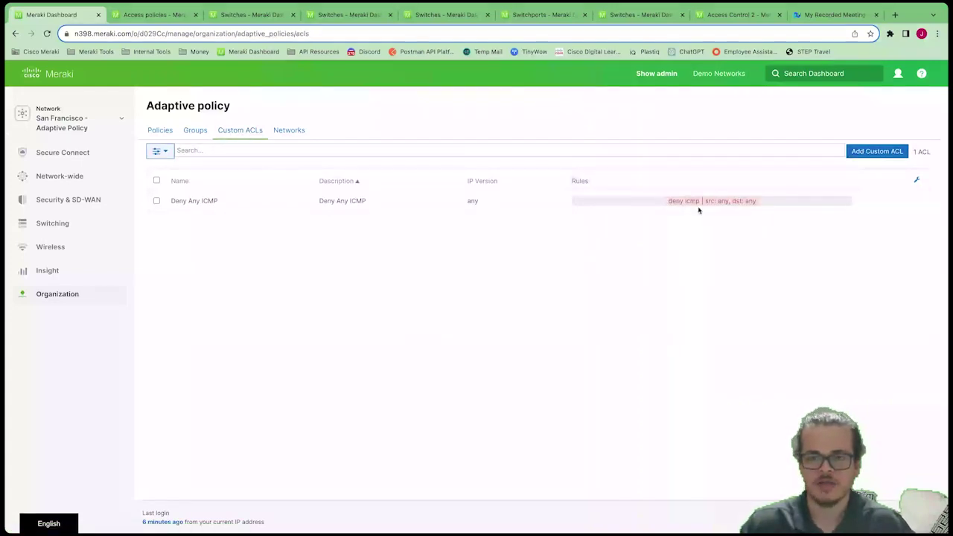
left_click(876, 151)
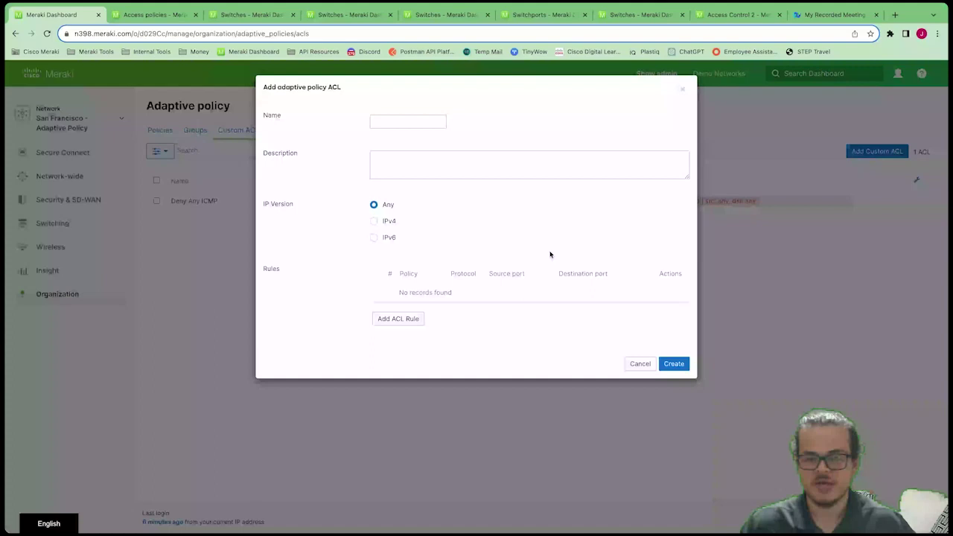
left_click(405, 320)
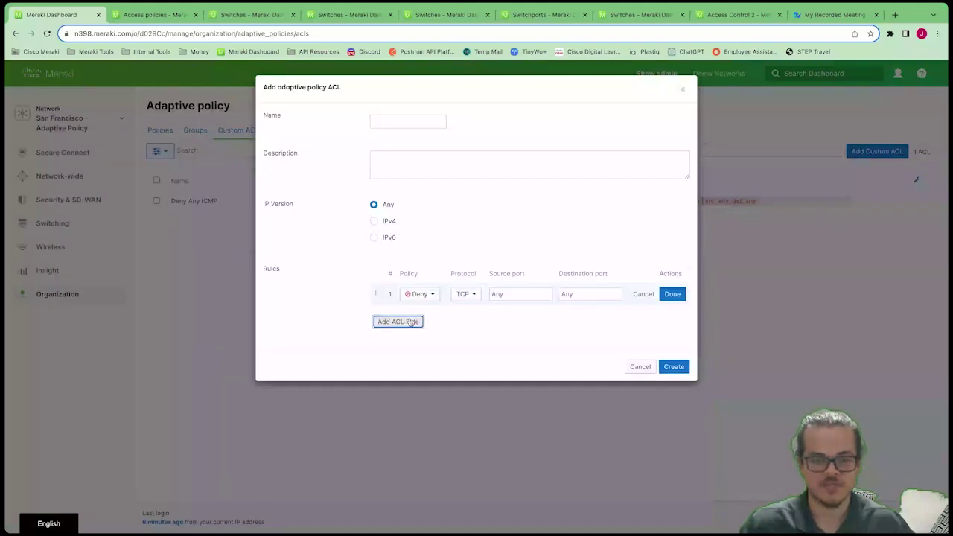
left_click(472, 295)
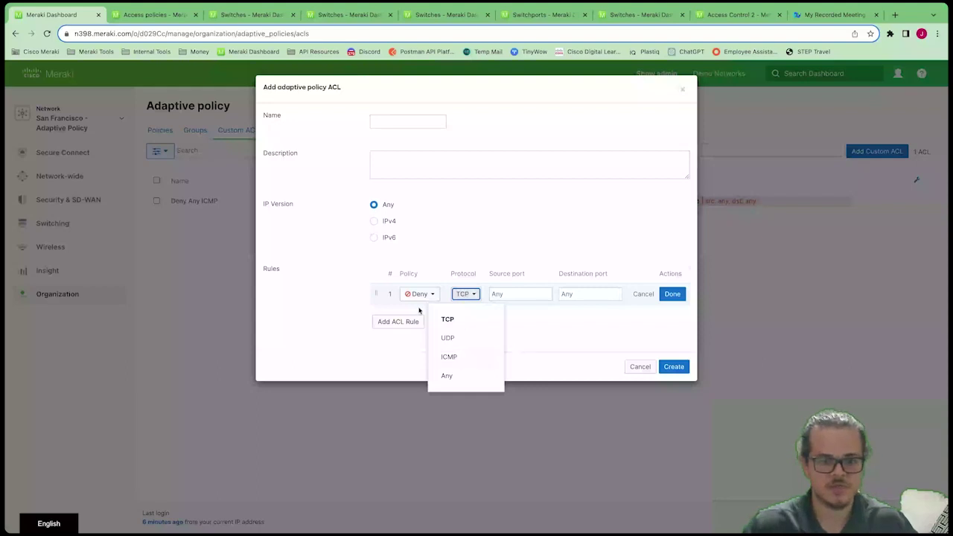
left_click(449, 357)
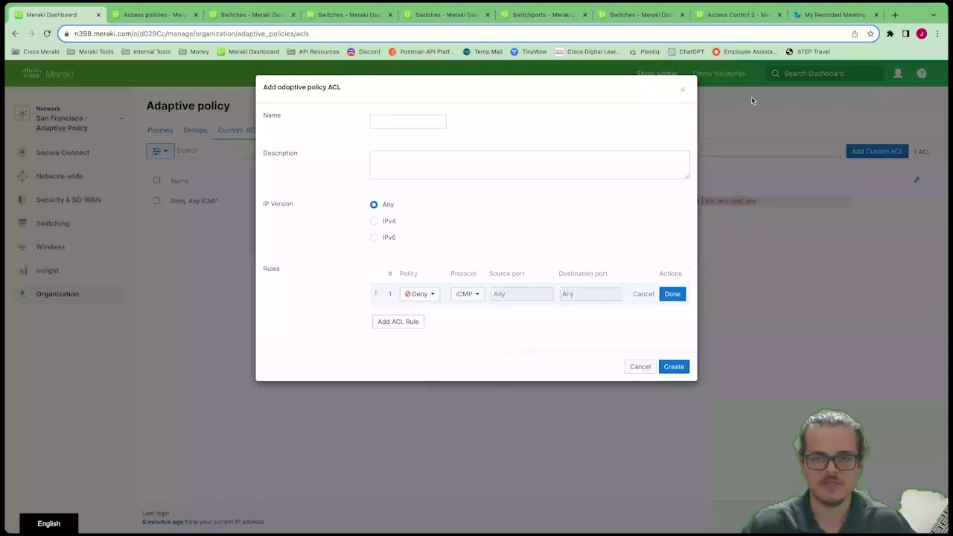
left_click(680, 92)
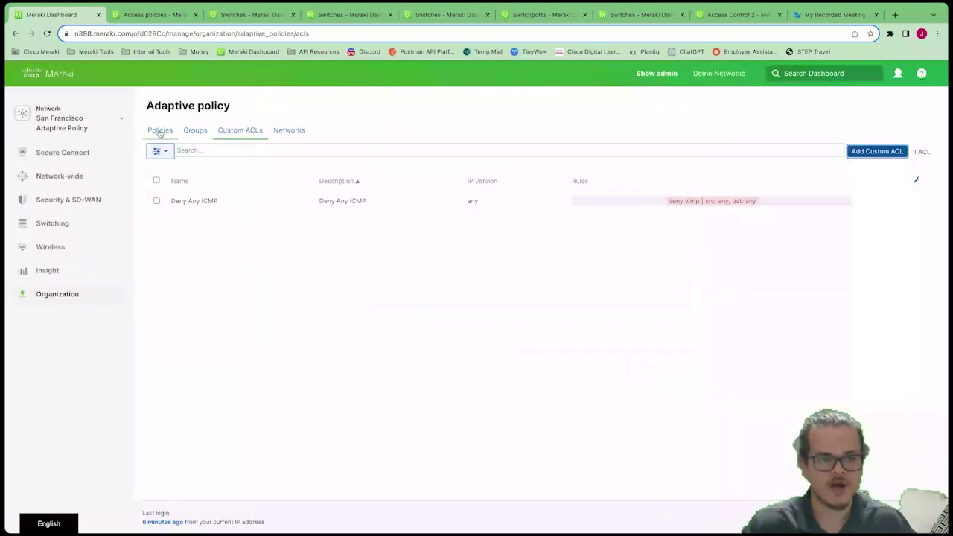
Begin adding an adaptive policy with employees-sales as the source group and employees-SEs as the destination group
left_click(160, 132)
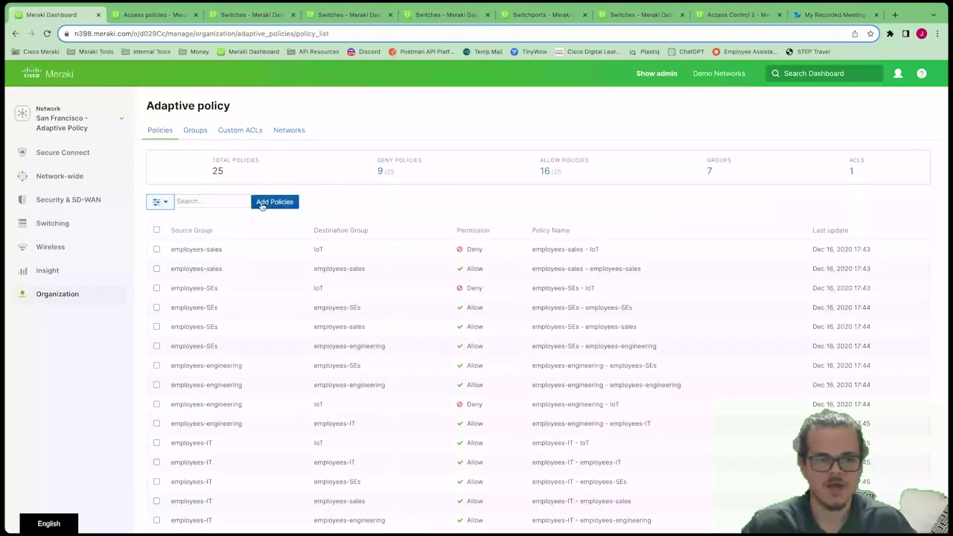
left_click(264, 203)
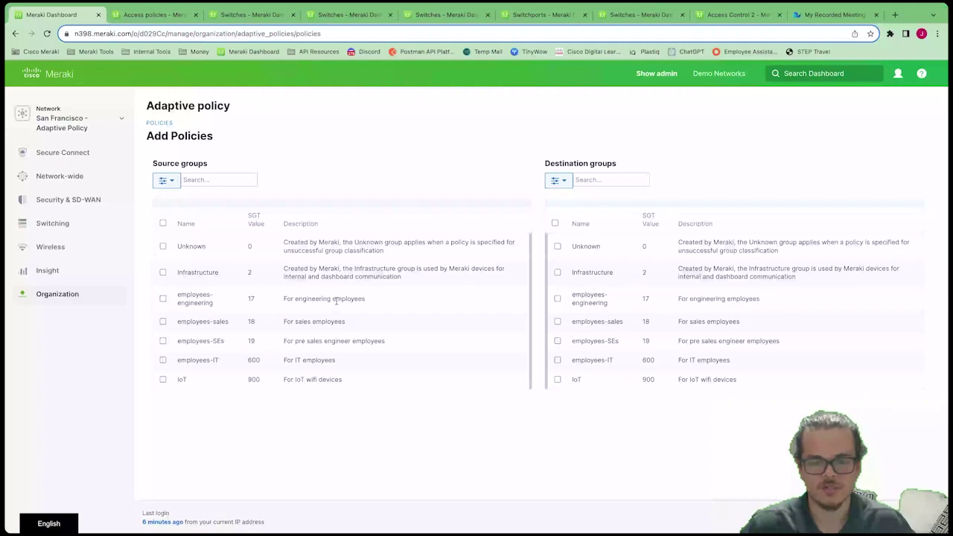
left_click(162, 322)
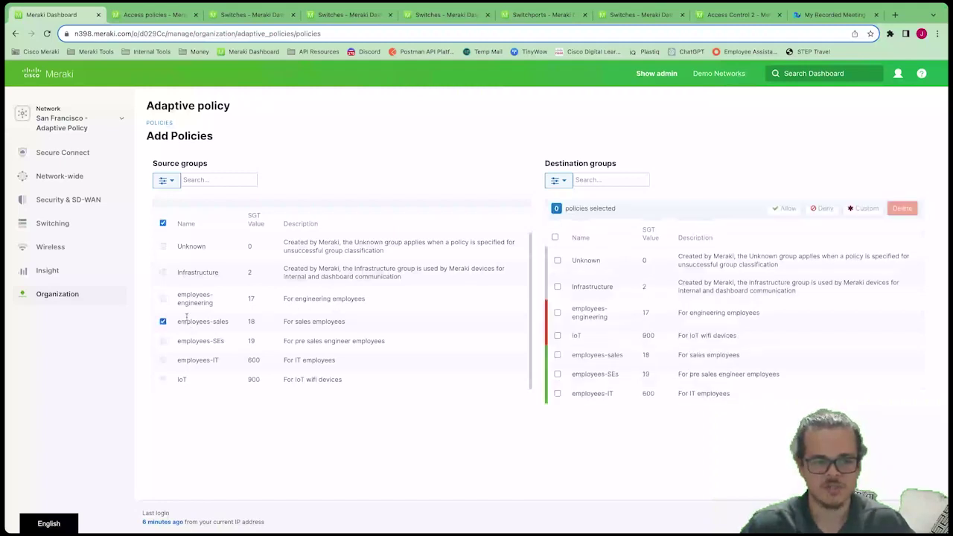
left_click(558, 313)
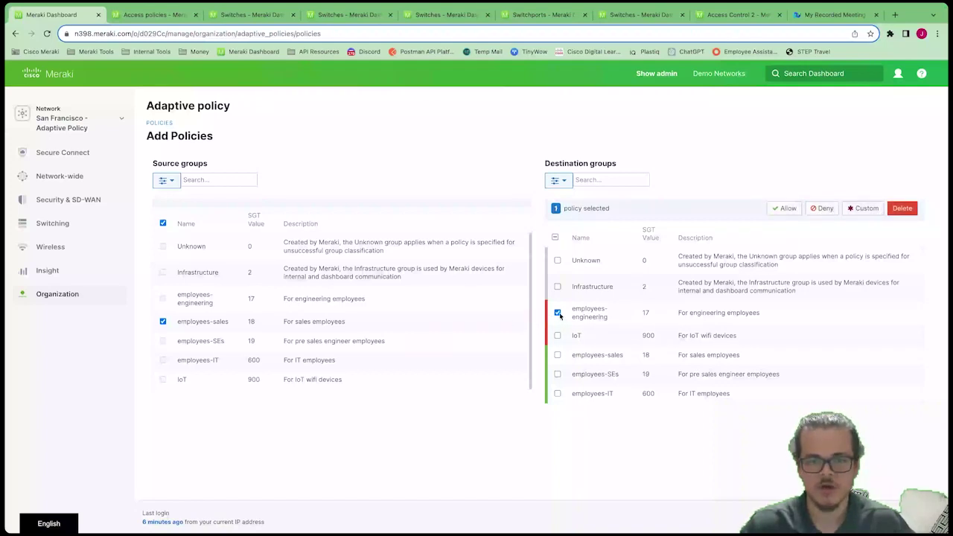
left_click(558, 312)
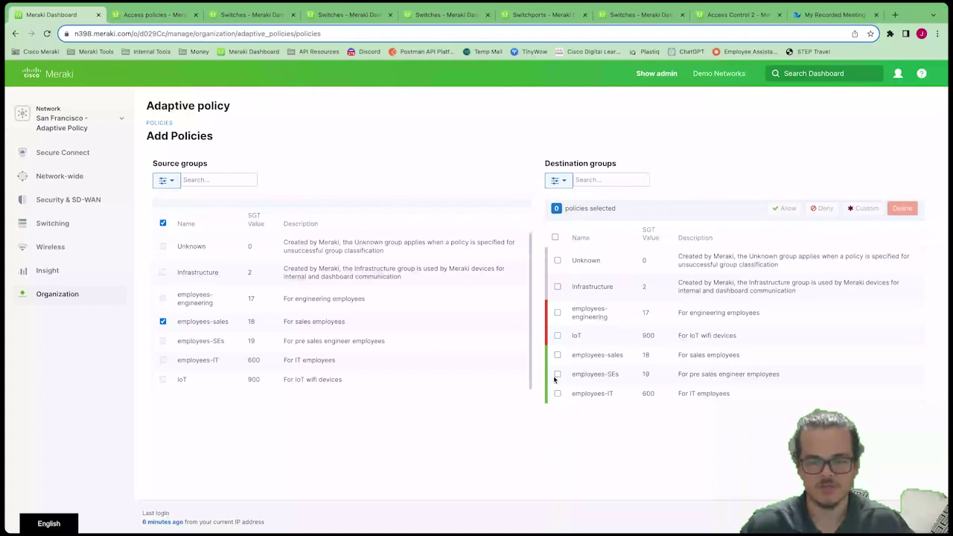
left_click(556, 377)
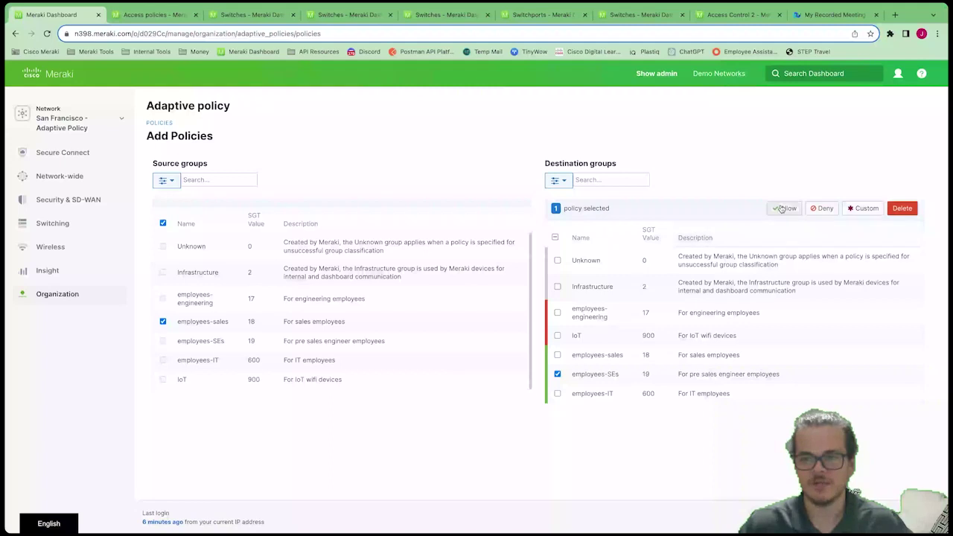
Add a blank ACL entry to the custom employees-sales to employees-SEs policy, discard it and return to the policy list
left_click(862, 207)
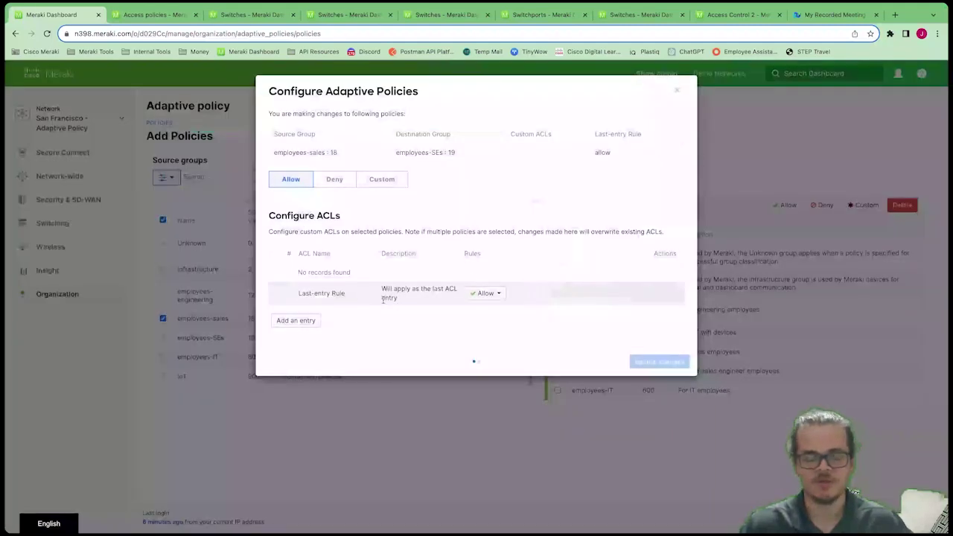
left_click(305, 322)
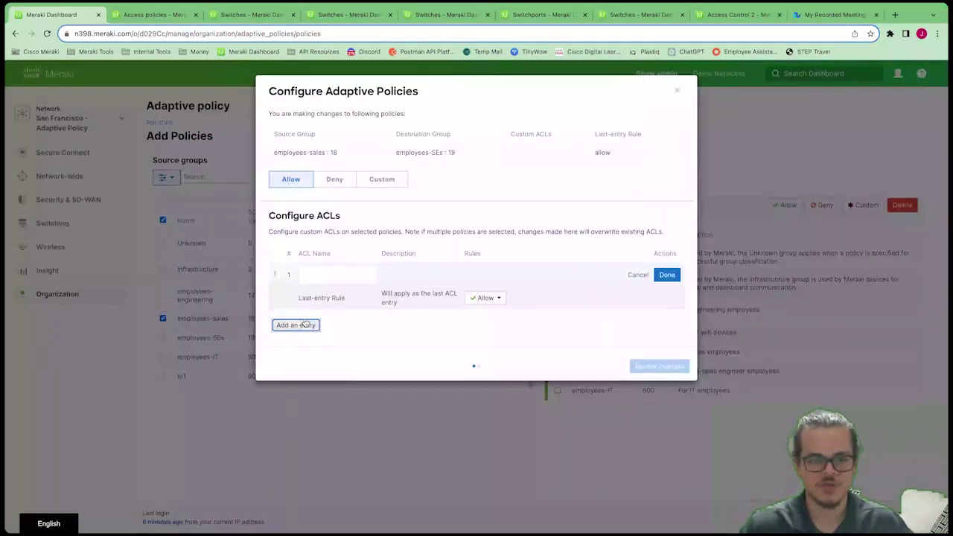
left_click(327, 275)
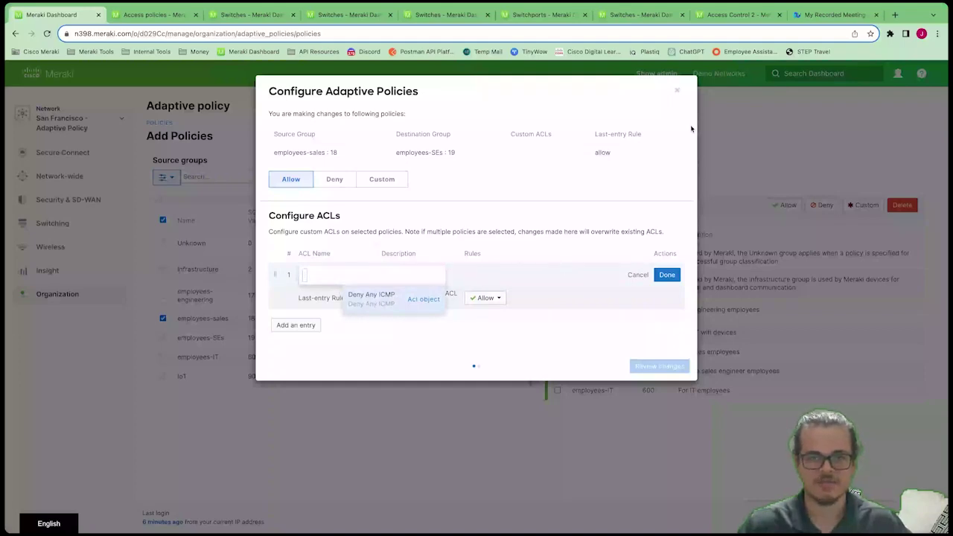
left_click(676, 93)
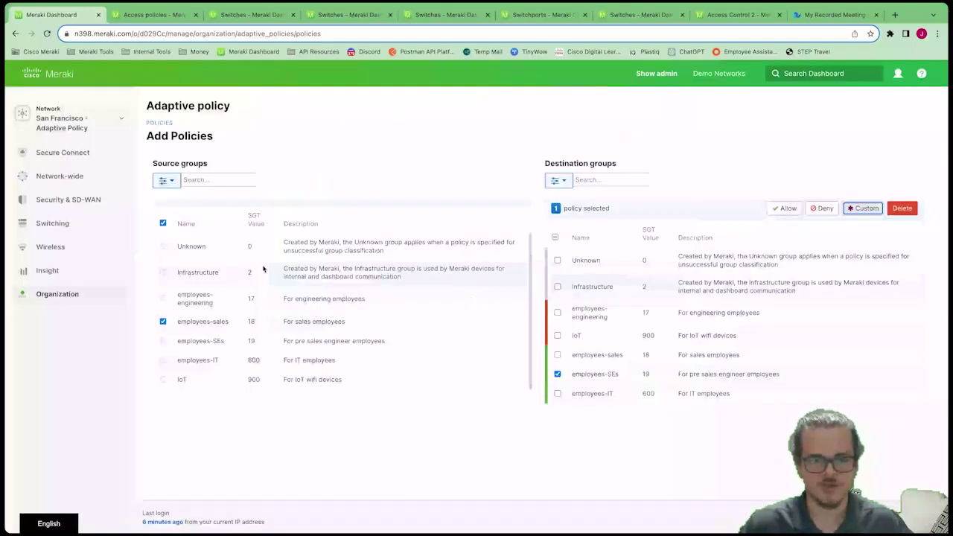
left_click(159, 123)
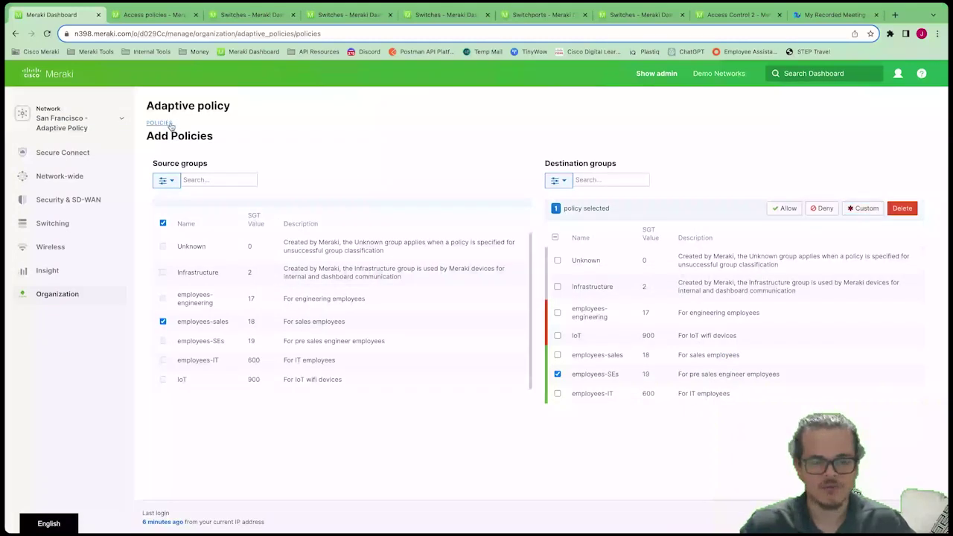
Examine the switch access policies, comparing the RADIUS server, 802.1X and VLAN settings of dot1x-auth and ISE-v3.3-cloud
mouse_move(60, 225)
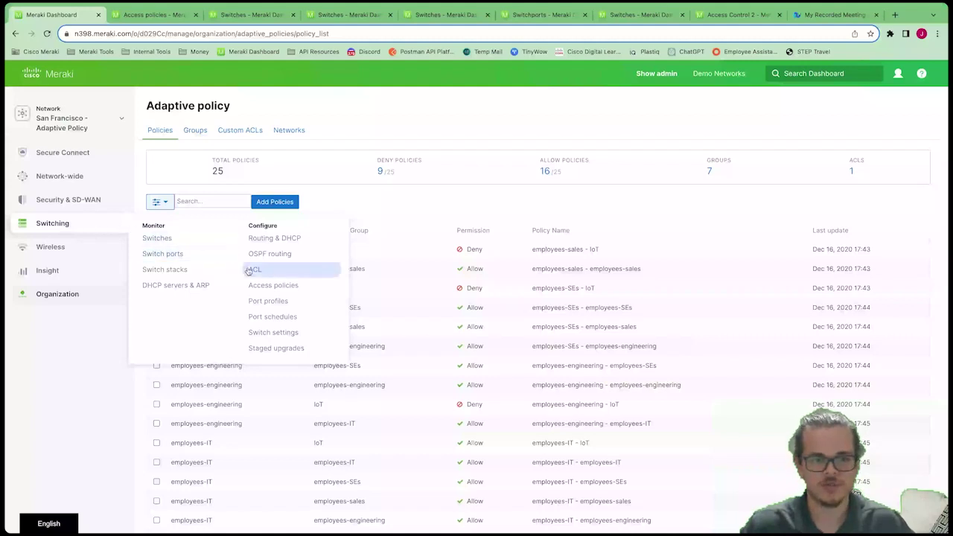
left_click(273, 286)
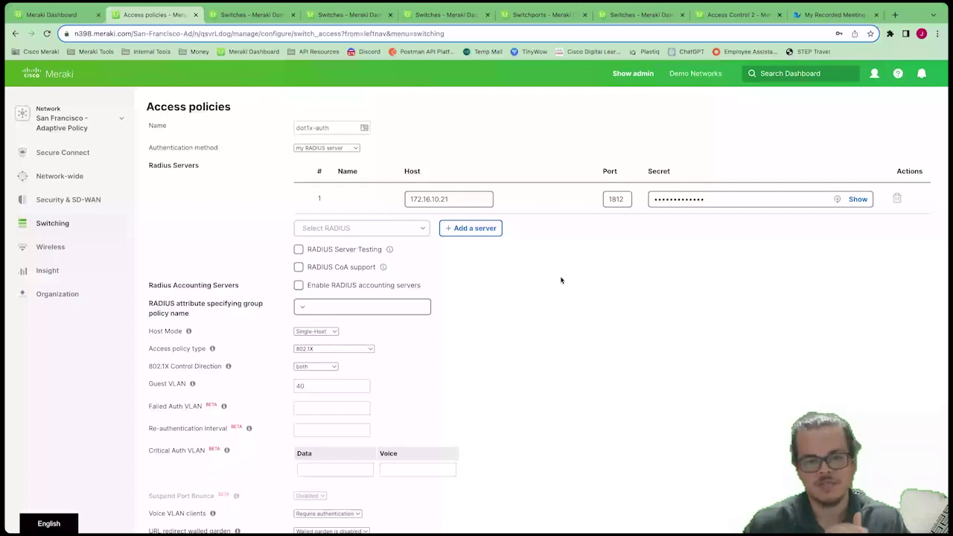
scroll(562, 280, "down", 1)
scroll(561, 279, "down", 3)
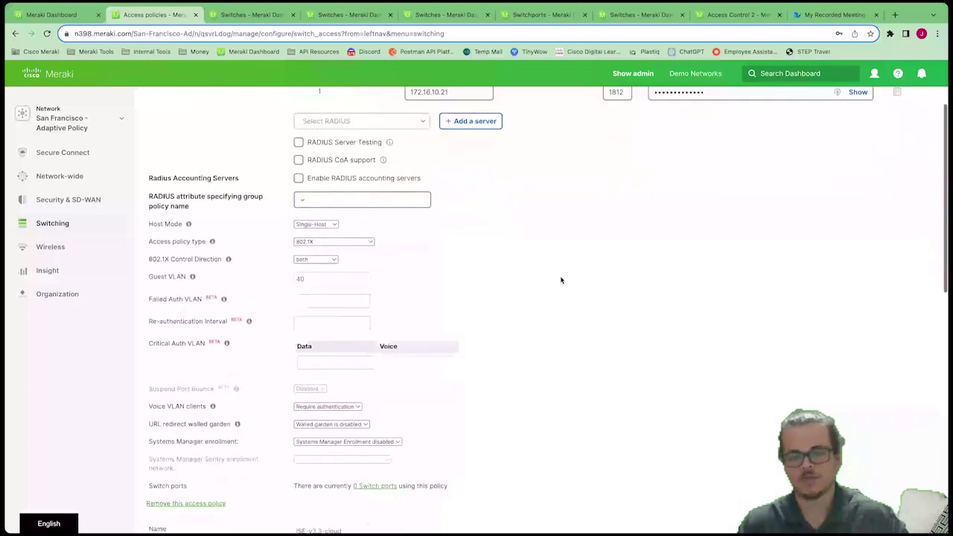
scroll(561, 280, "down", 5)
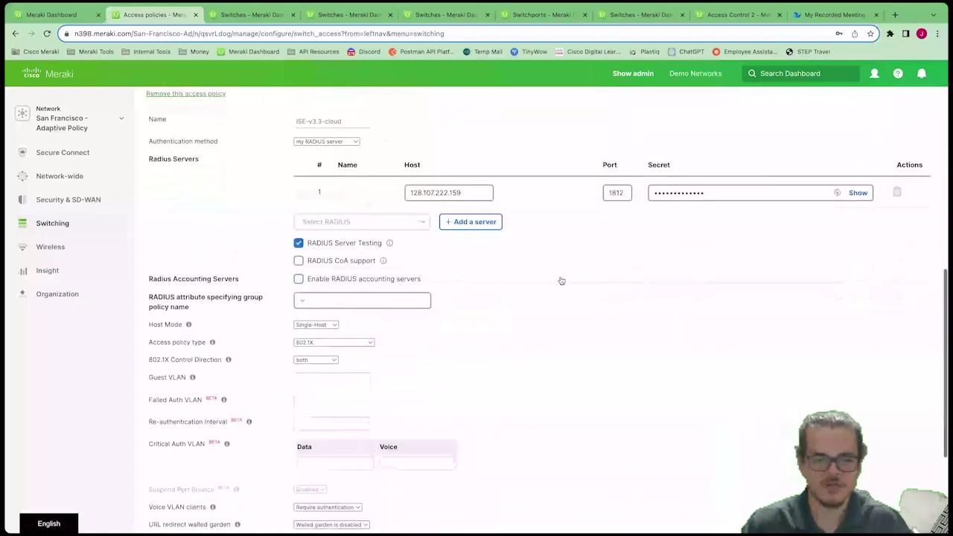
scroll(561, 281, "up", 1)
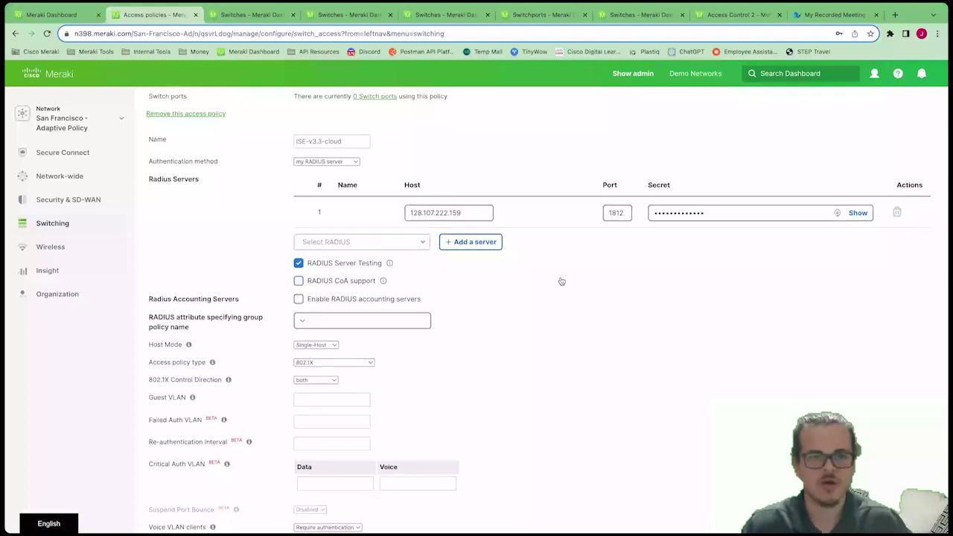
scroll(561, 281, "down", 1)
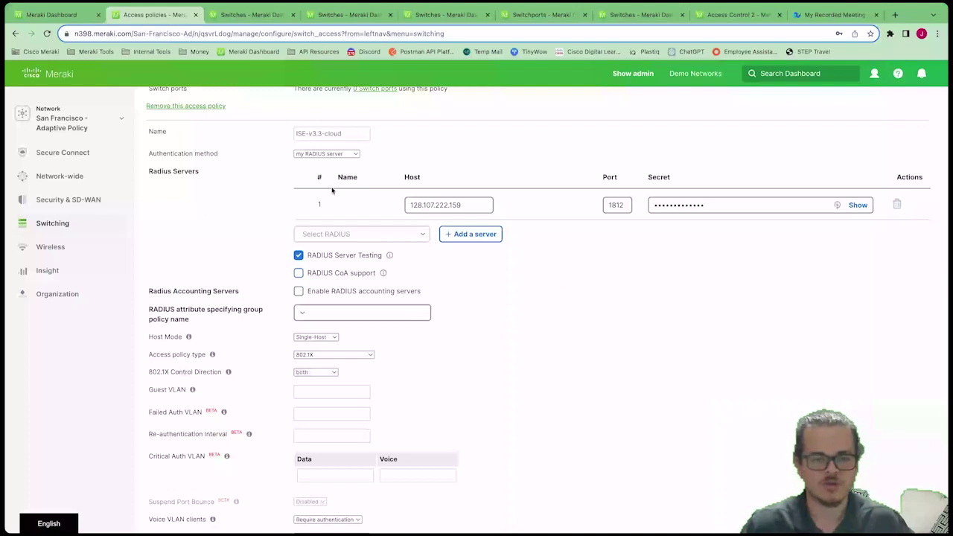
scroll(332, 191, "down", 5)
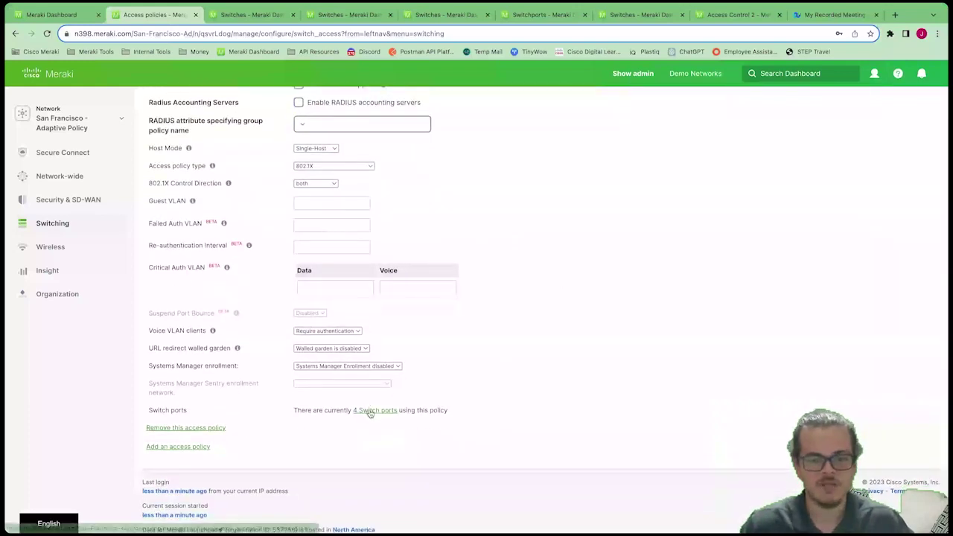
List the switch ports using the ISE-v3.3-cloud access policy and inspect port 3 of IDF3.1.1-MS390-24UX and port 4 of IDF3.1.2-MS390-24P
left_click(370, 410)
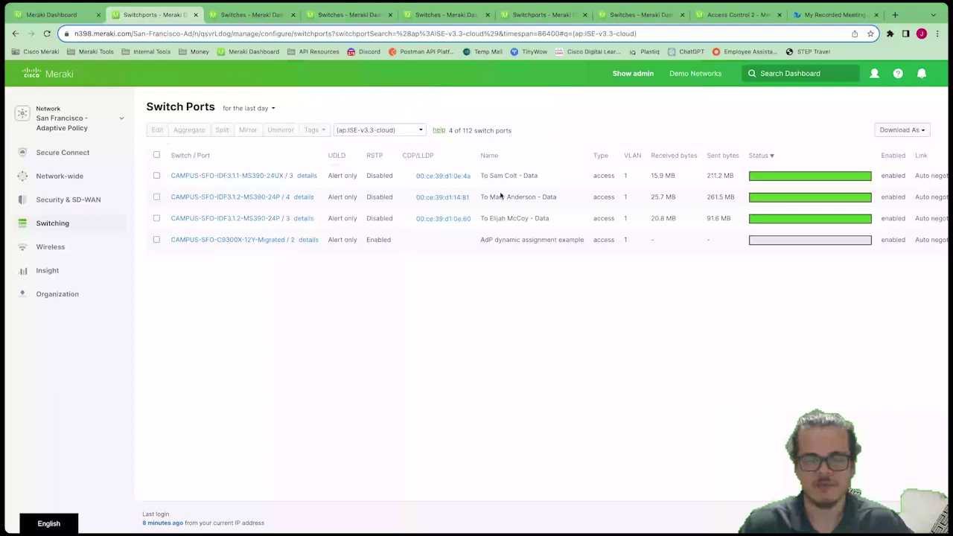
left_click(253, 14)
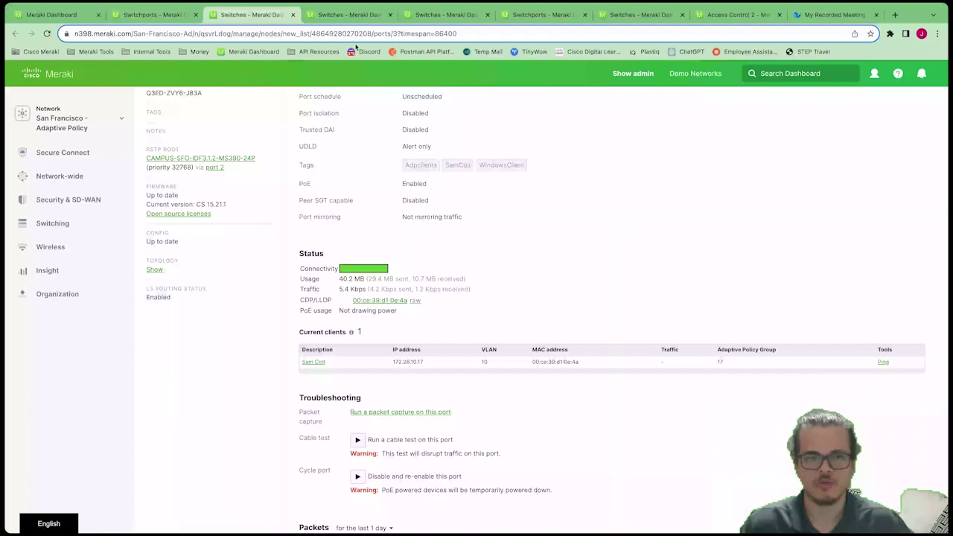
left_click(344, 18)
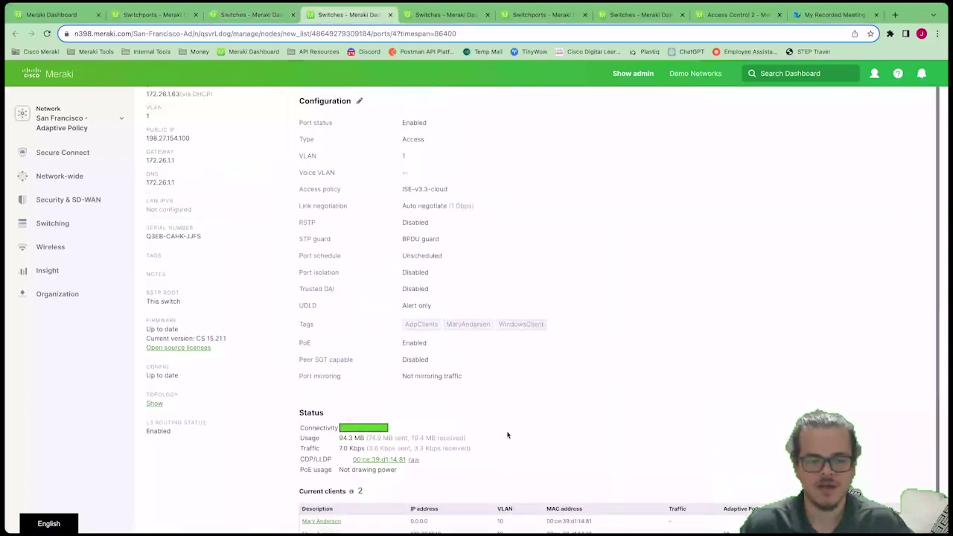
Check the adaptive policy groups of the current clients on switch ports 4 and 3, and return to the adaptive policy list
scroll(506, 434, "down", 3)
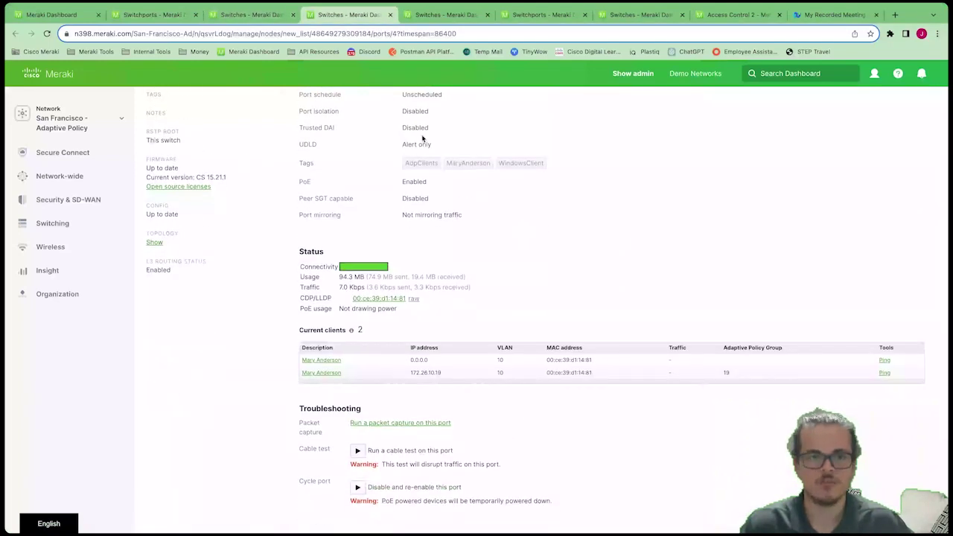
left_click(435, 16)
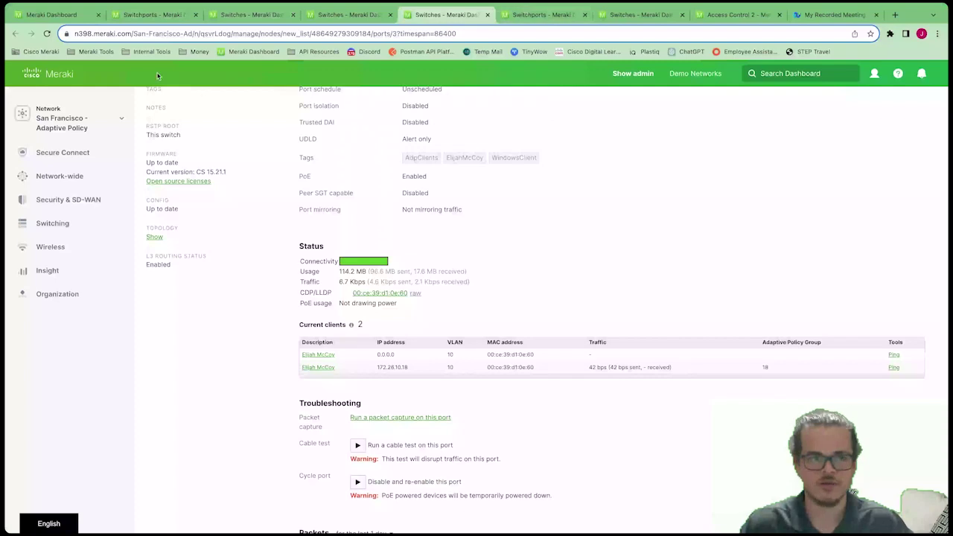
left_click(63, 15)
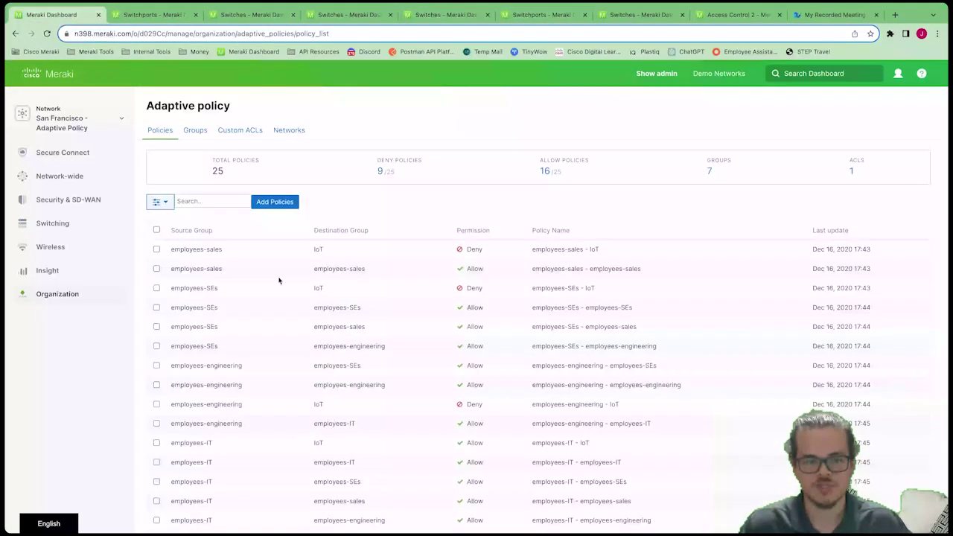
Filter the adaptive policies to source group employees-sales with destination groups employees-SEs and employees-engineering
left_click(160, 202)
left_click(304, 231)
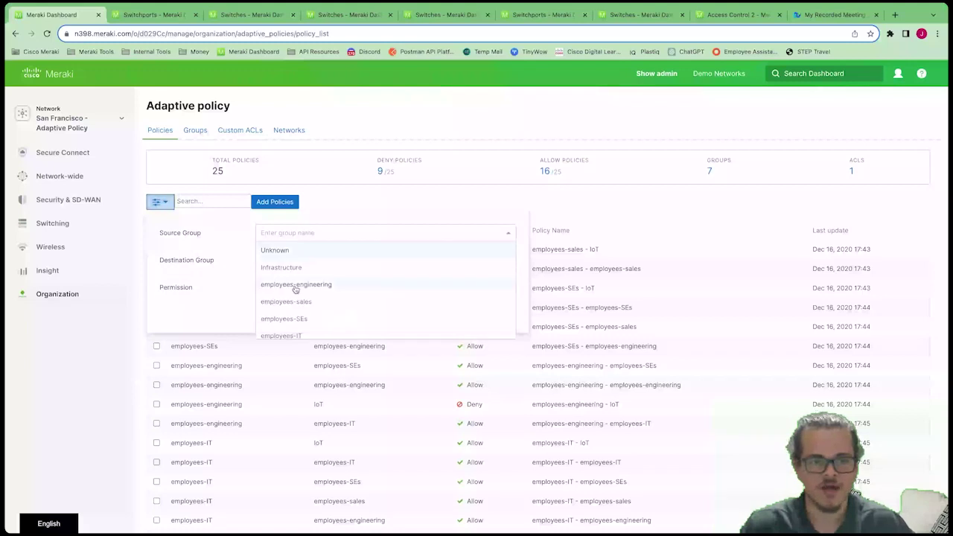
scroll(302, 292, "down", 1)
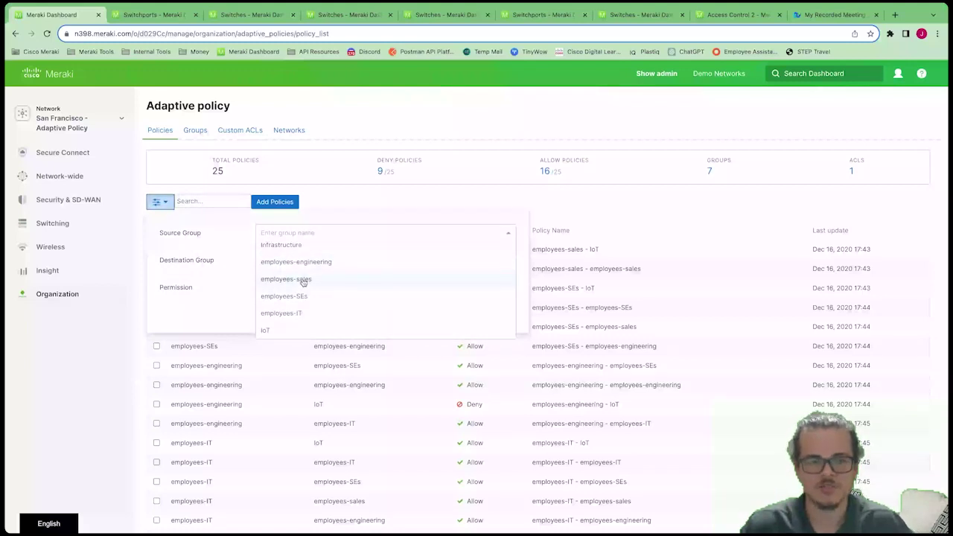
left_click(286, 279)
left_click(300, 262)
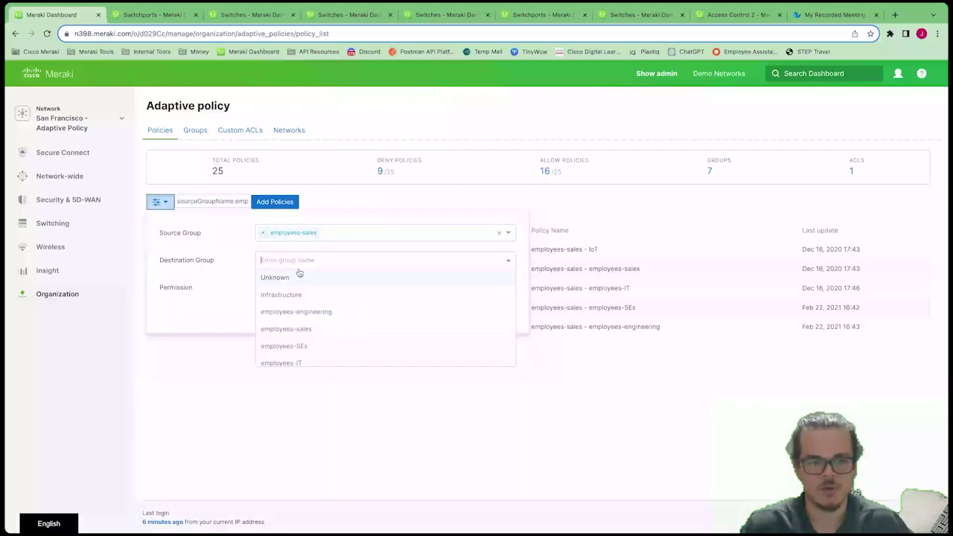
left_click(296, 345)
left_click(353, 262)
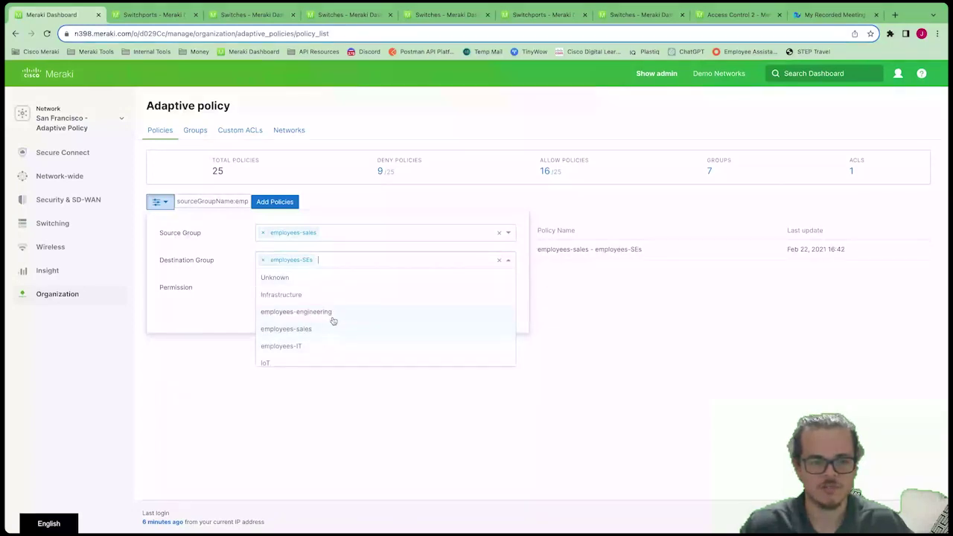
left_click(333, 314)
left_click(567, 335)
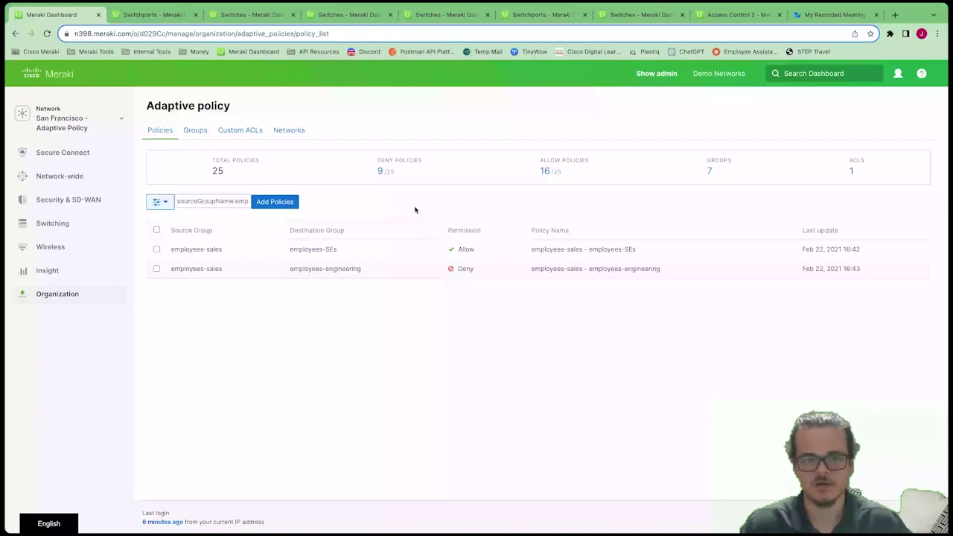
Review the switch ports filtered by mr36 and view the details of port 22 on CAMPUS-SFO-IDF3.1.2-MS390-24P
mouse_move(95, 231)
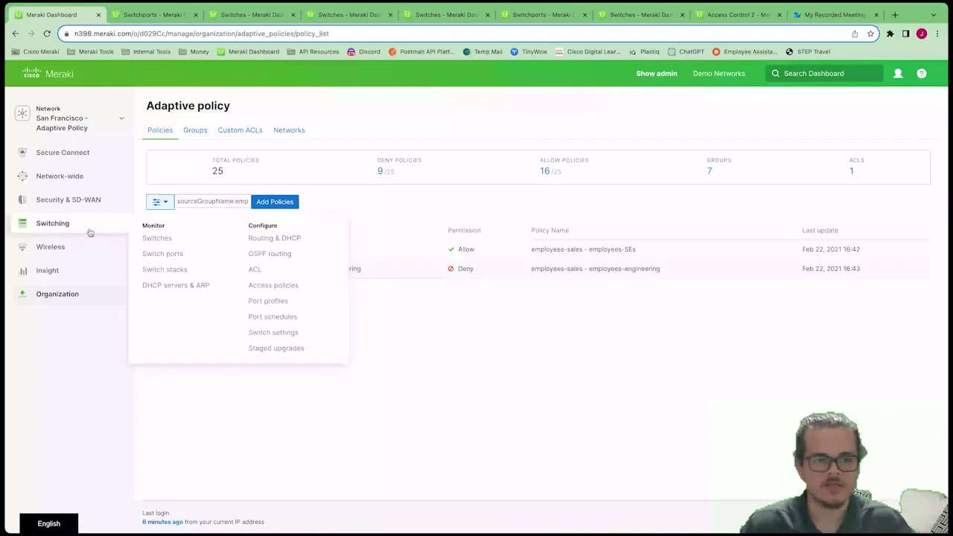
mouse_move(419, 6)
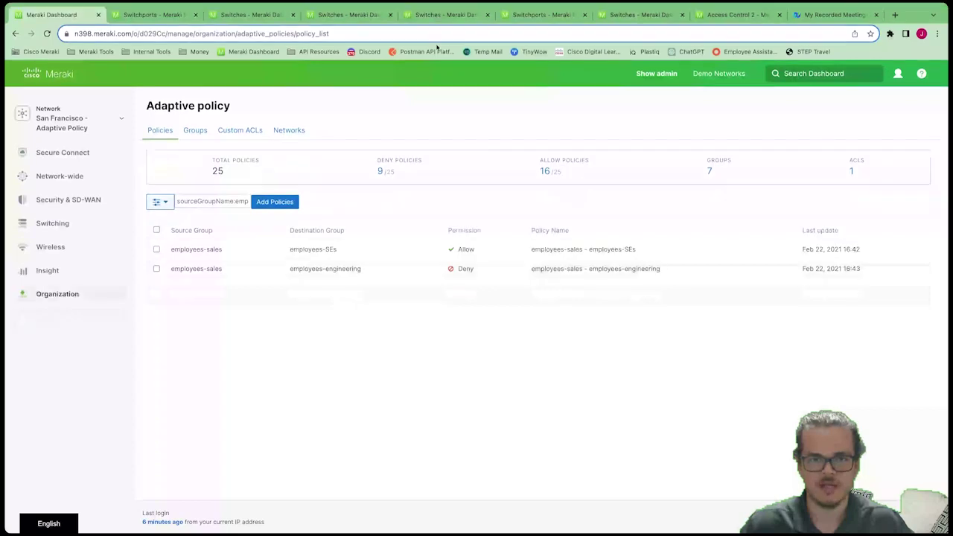
mouse_move(66, 252)
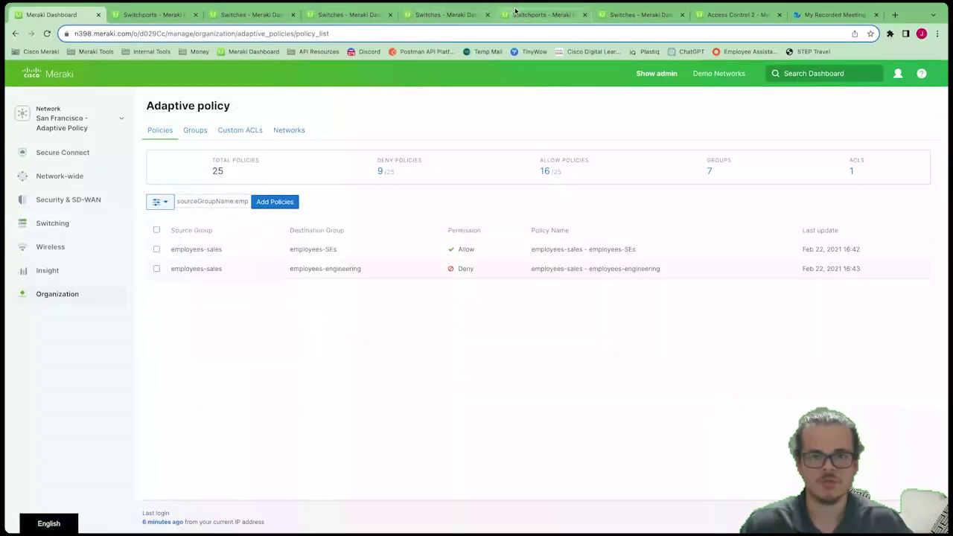
left_click(539, 14)
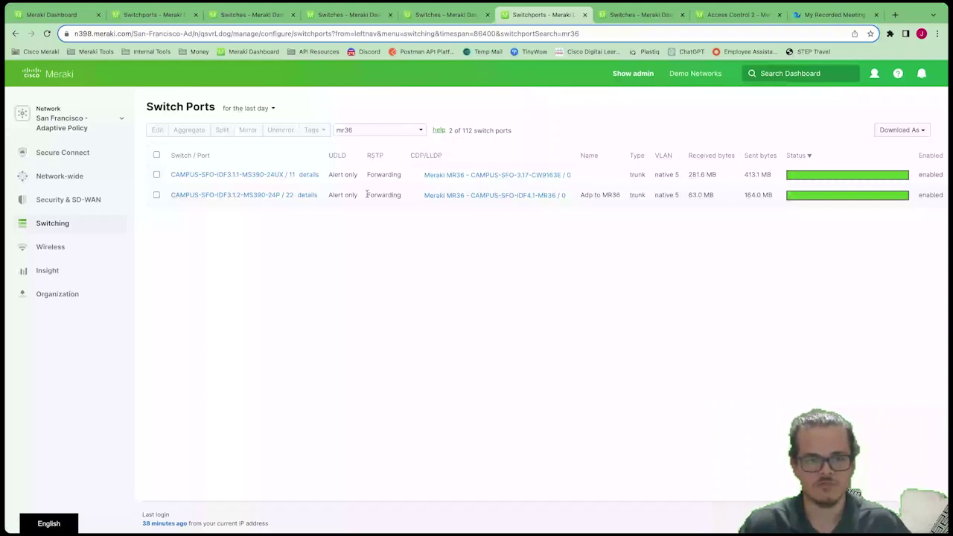
right_click(305, 195)
left_click(327, 200)
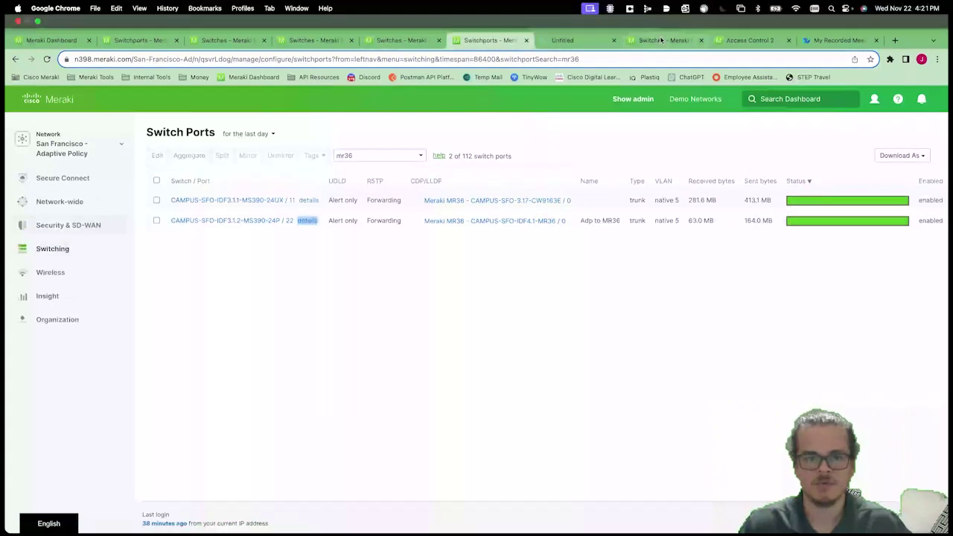
left_click(659, 39)
scroll(477, 213, "down", 2)
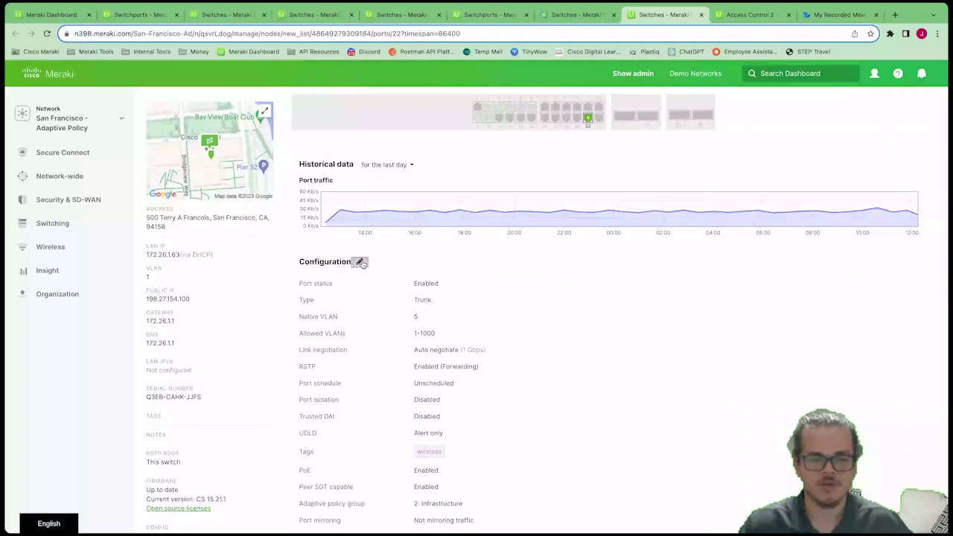
Inspect port 22's editable trunk, Peer SGT capable and adaptive policy group settings, including the available groups, and close them unchanged
left_click(359, 262)
scroll(316, 387, "down", 3)
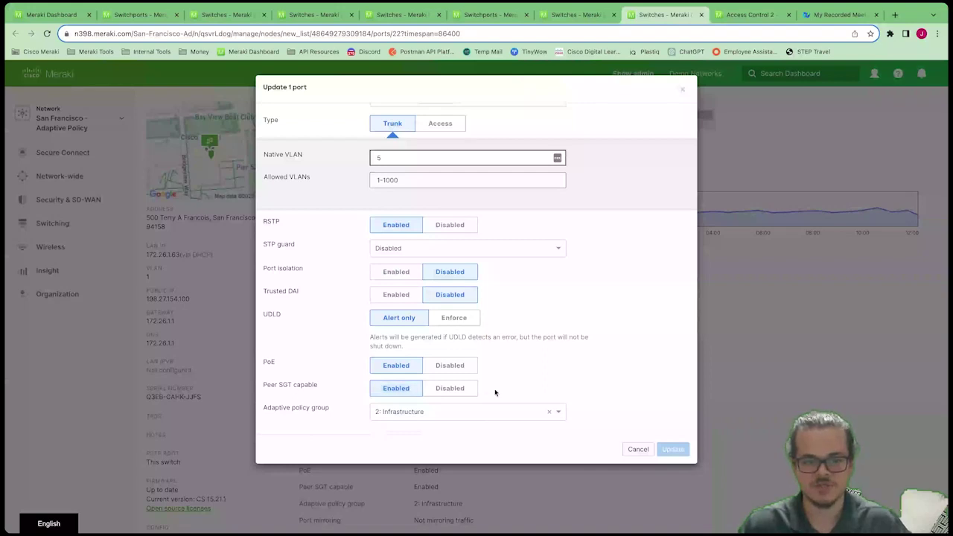
left_click(428, 411)
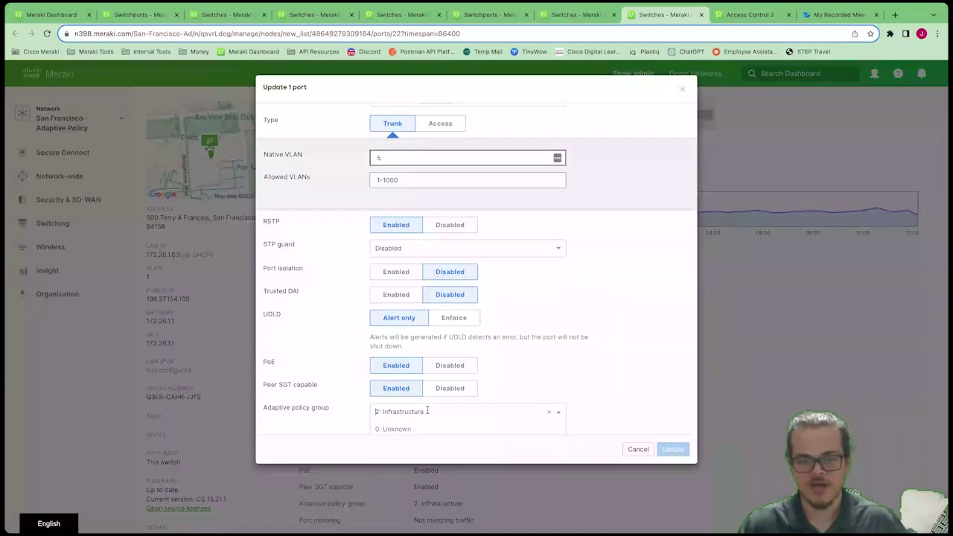
scroll(433, 388, "down", 1)
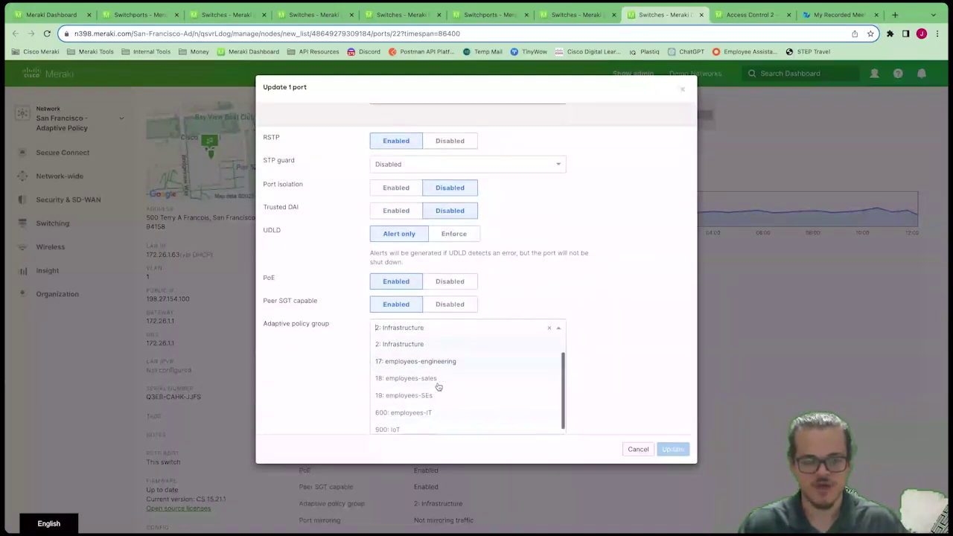
left_click(616, 295)
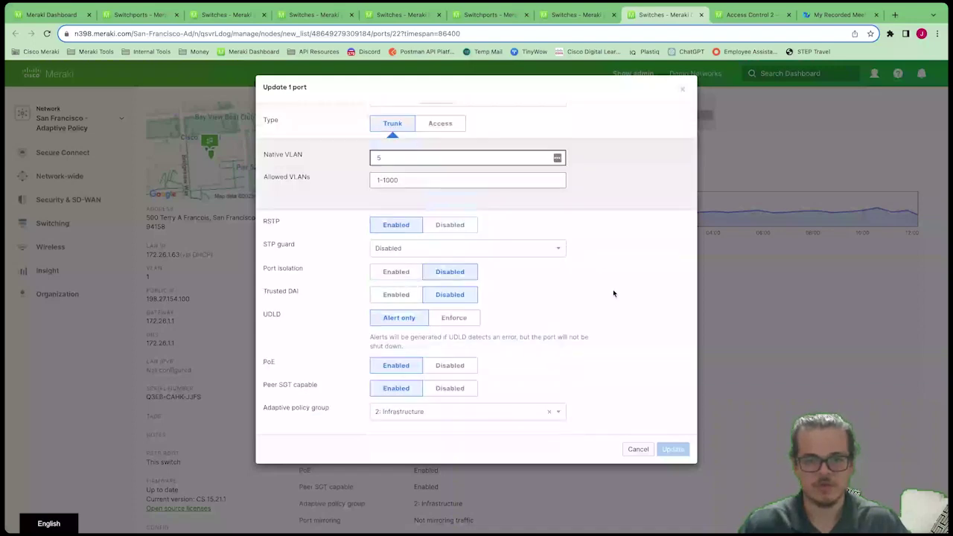
left_click(684, 93)
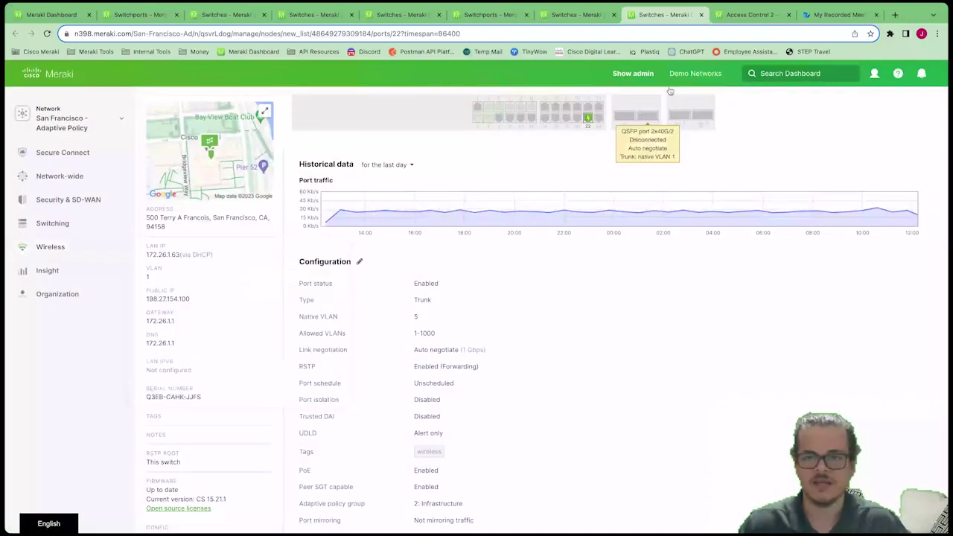
Examine the IoT SSID's wireless access control settings, from its security type to its VLAN tagging and adaptive policy group
left_click(750, 14)
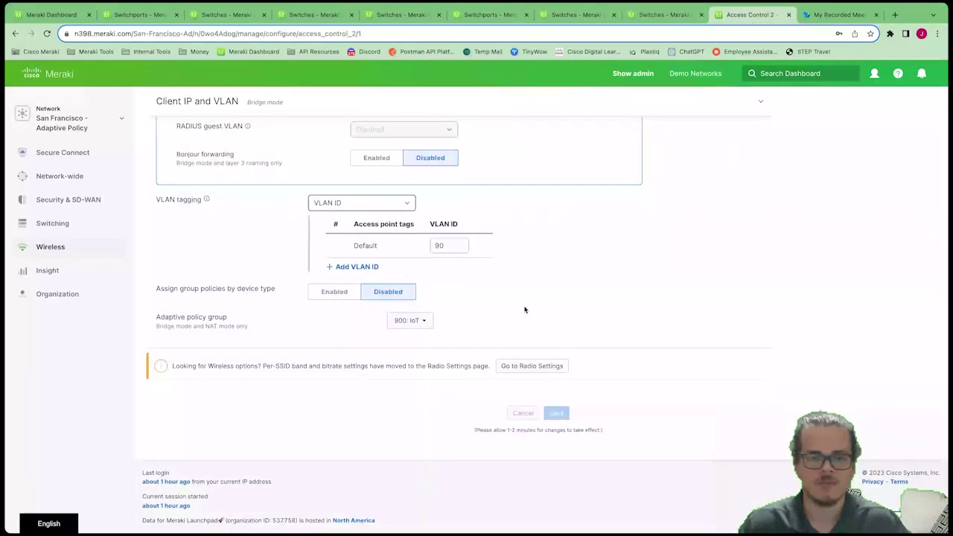
scroll(525, 309, "up", 15)
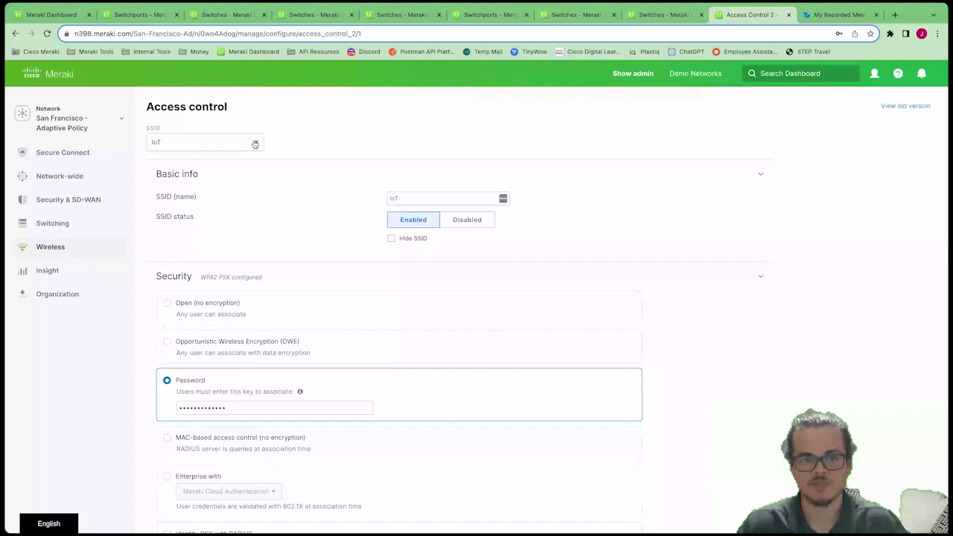
scroll(268, 179, "down", 15)
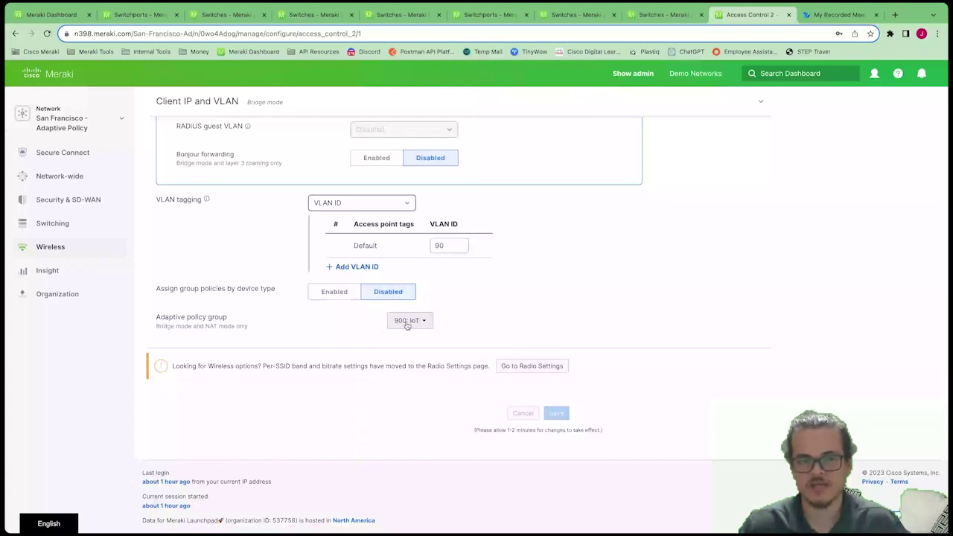
Clear the source and destination filters on the adaptive policy list and show only policies with source group IoT
left_click(51, 14)
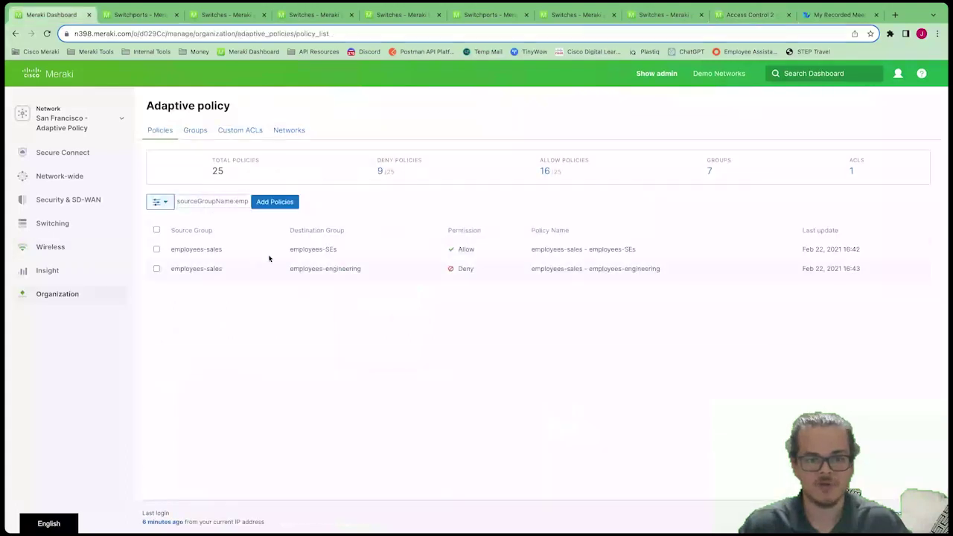
left_click(159, 202)
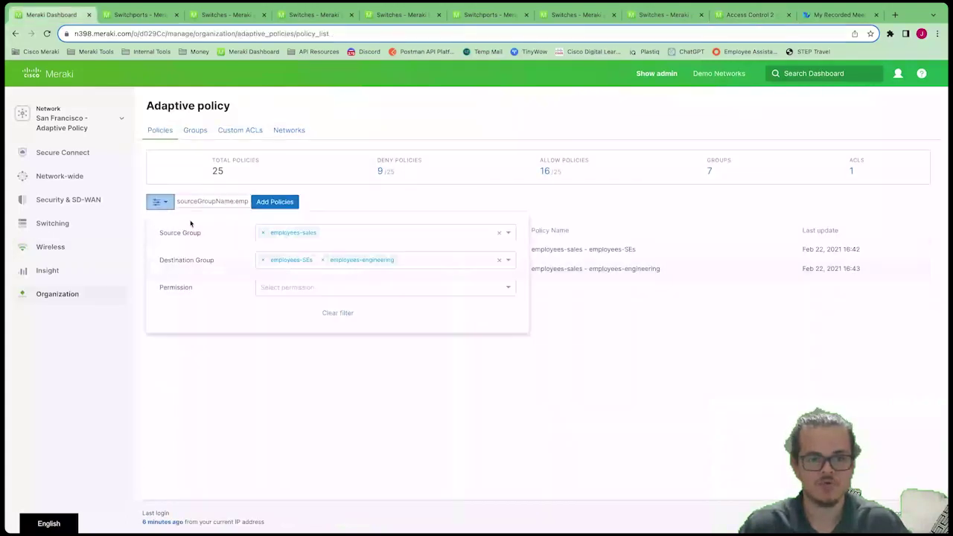
left_click(499, 233)
left_click(499, 259)
left_click(439, 234)
scroll(346, 308, "down", 2)
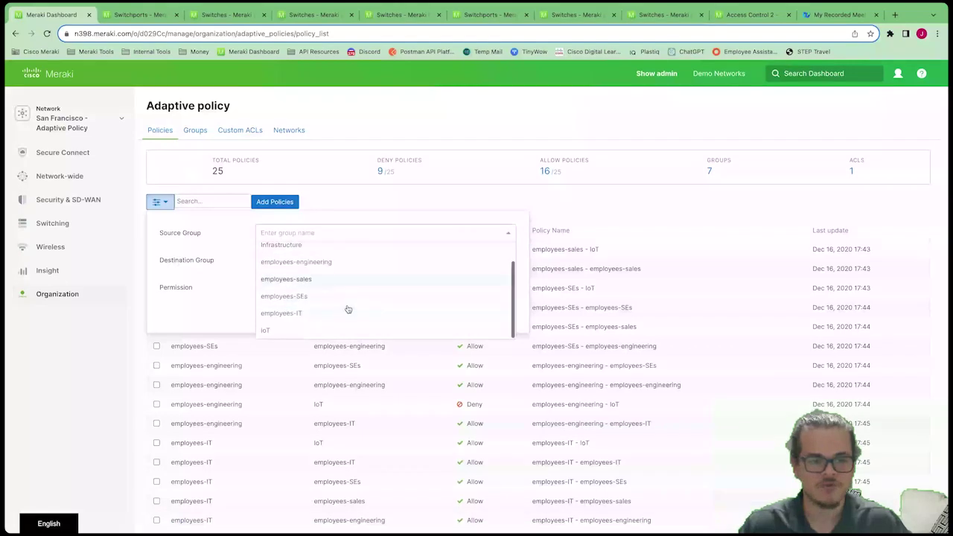
left_click(308, 327)
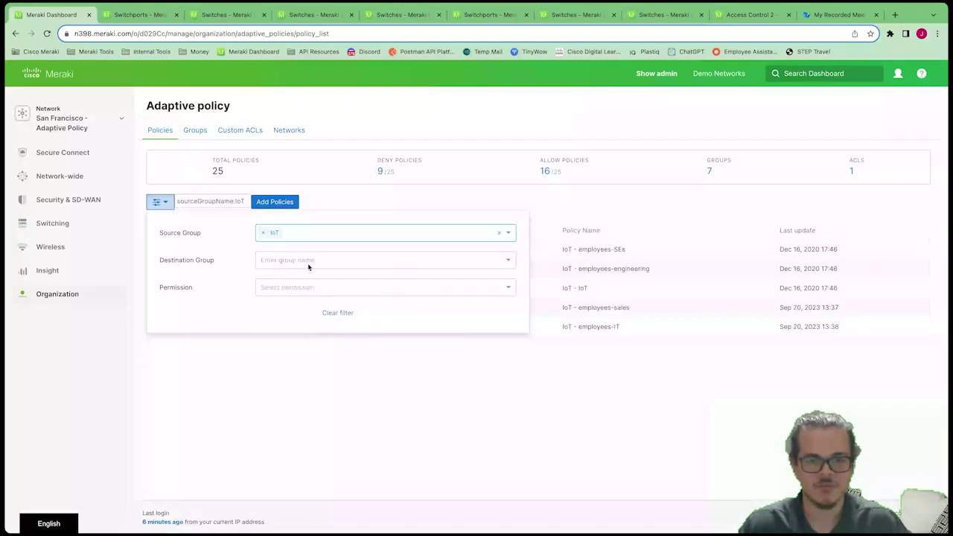
left_click(453, 365)
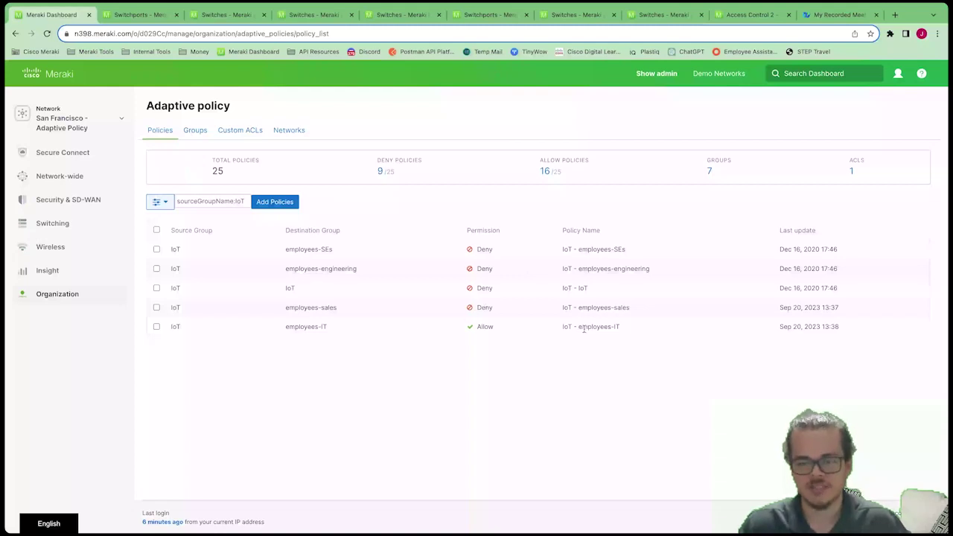
Switch to the presentation slideshow and show the Foundation for Meraki Zero Trust slide
key("ctrl+Left")
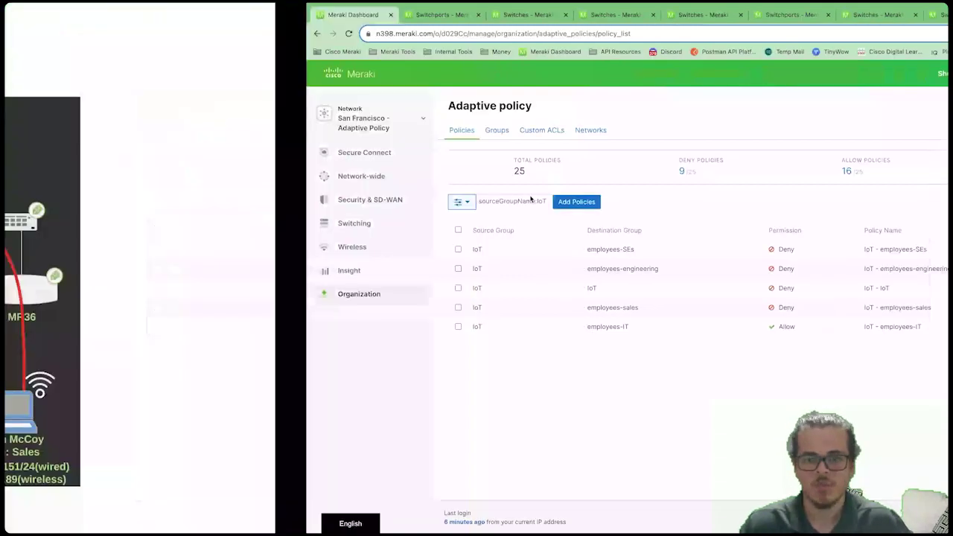
key("Left")
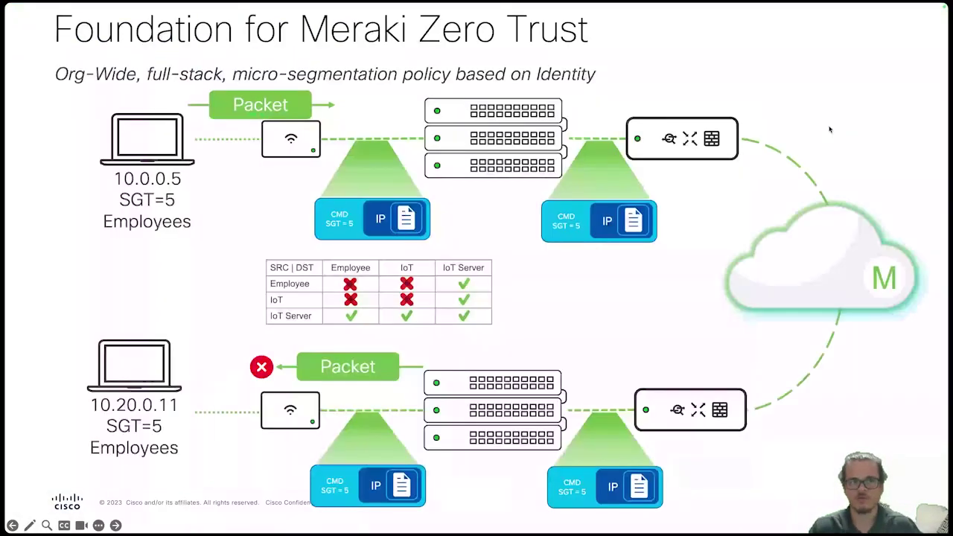